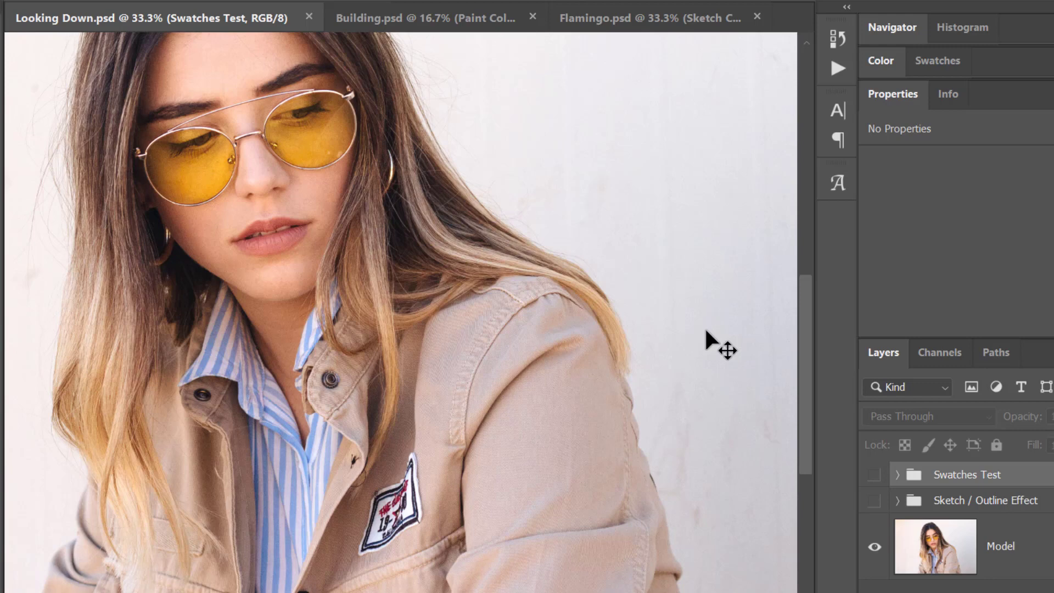
Step: Delete the Sketch / Outline Effect group after showing its result, and duplicate the Model layer
left_click(874, 501)
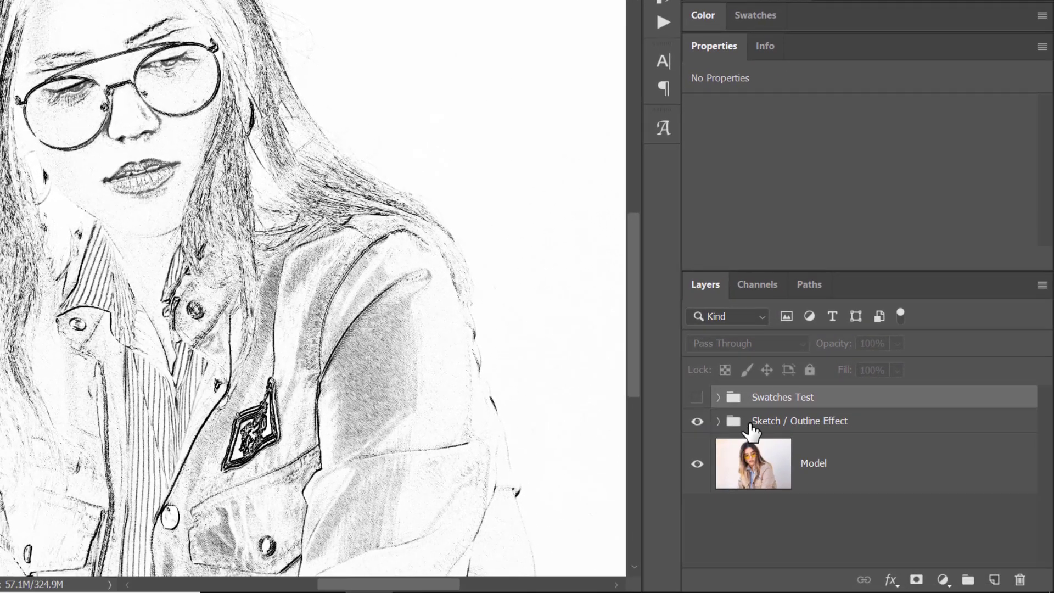
mouse_move(873, 431)
left_mouse_down()
mouse_move(1016, 522)
mouse_move(1022, 581)
left_mouse_up()
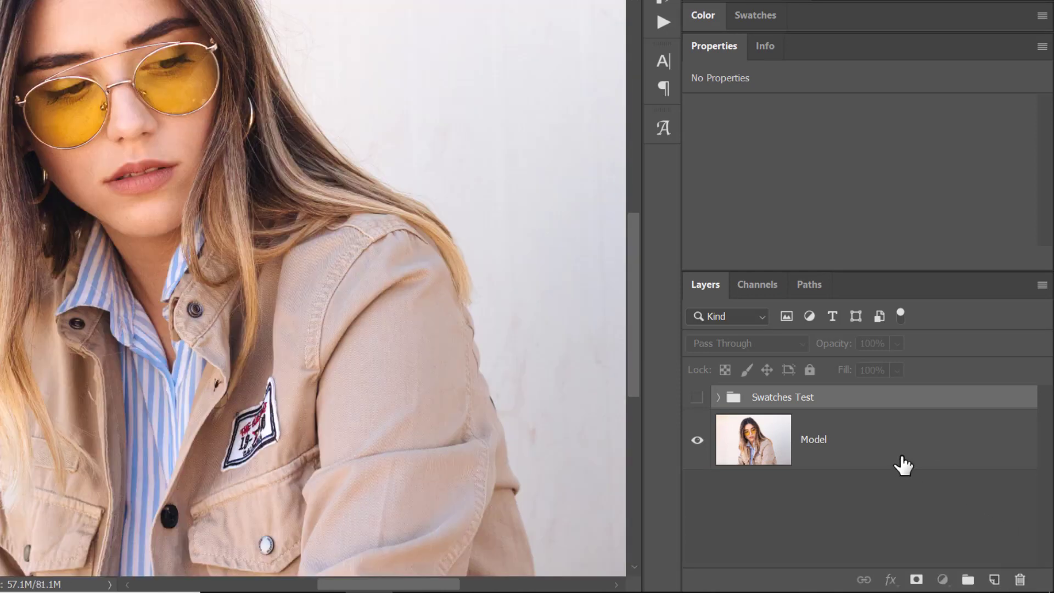
left_click(935, 440)
left_click_drag(935, 441, 994, 581)
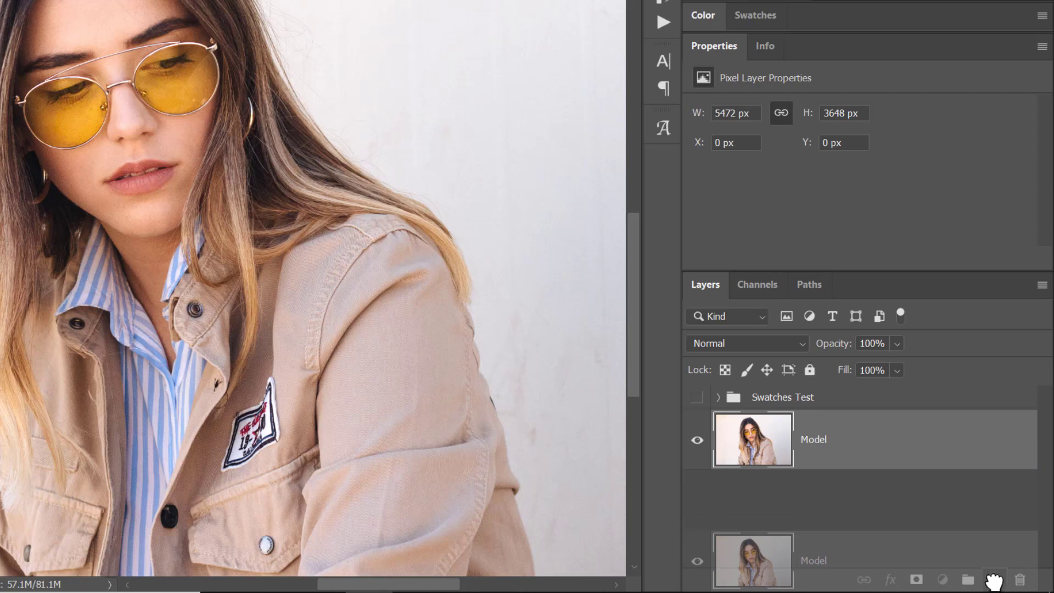
left_click_drag(994, 581, 993, 579)
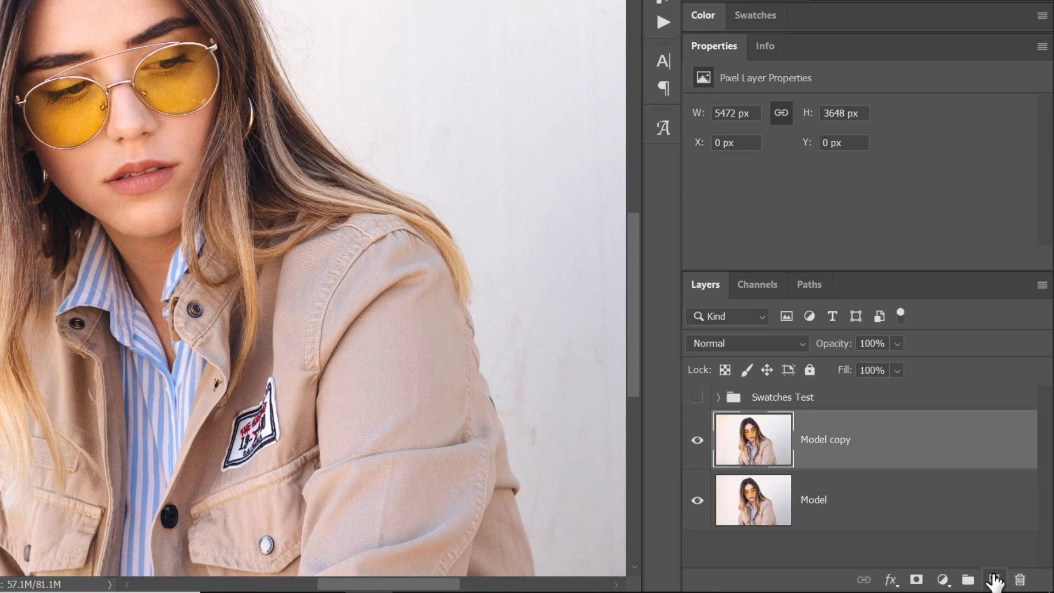
Step: Rename the duplicated layer Blend Layer and the original Model layer Base Layer
double_click(821, 440)
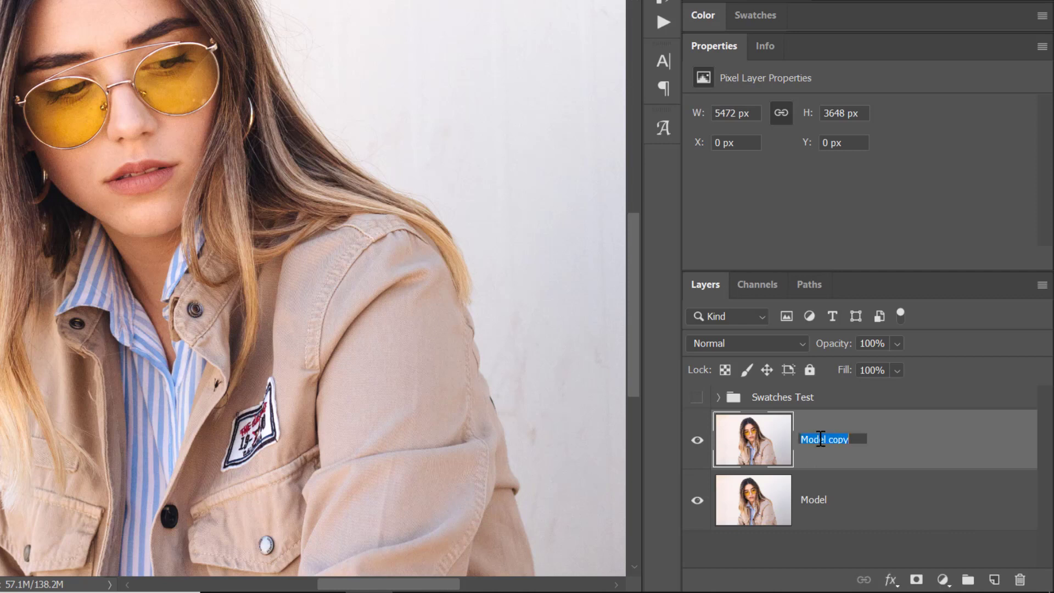
type("Blend Layer")
double_click(812, 498)
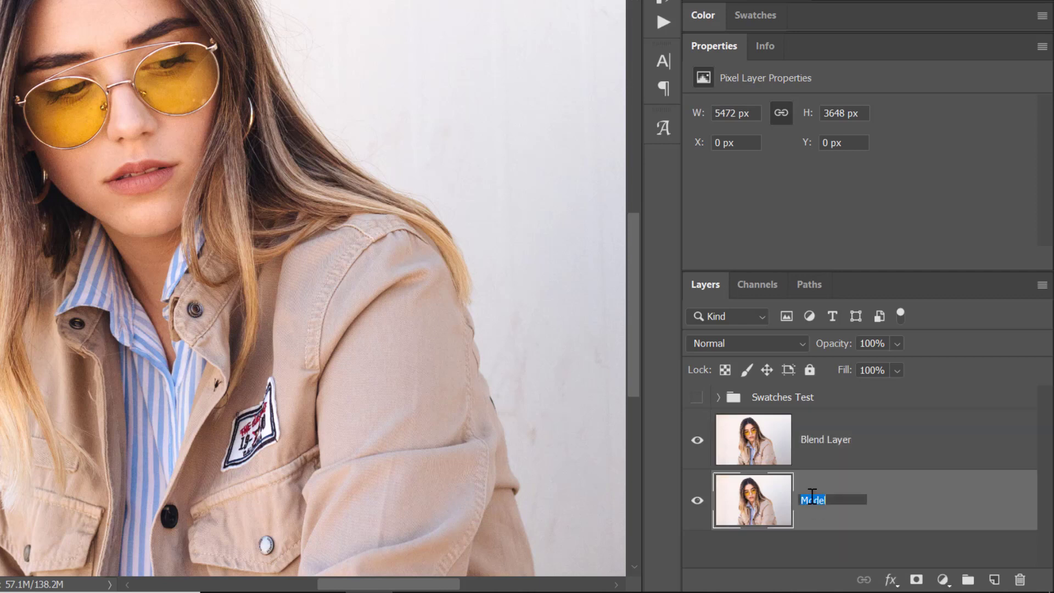
type("Base Layer")
key("Return")
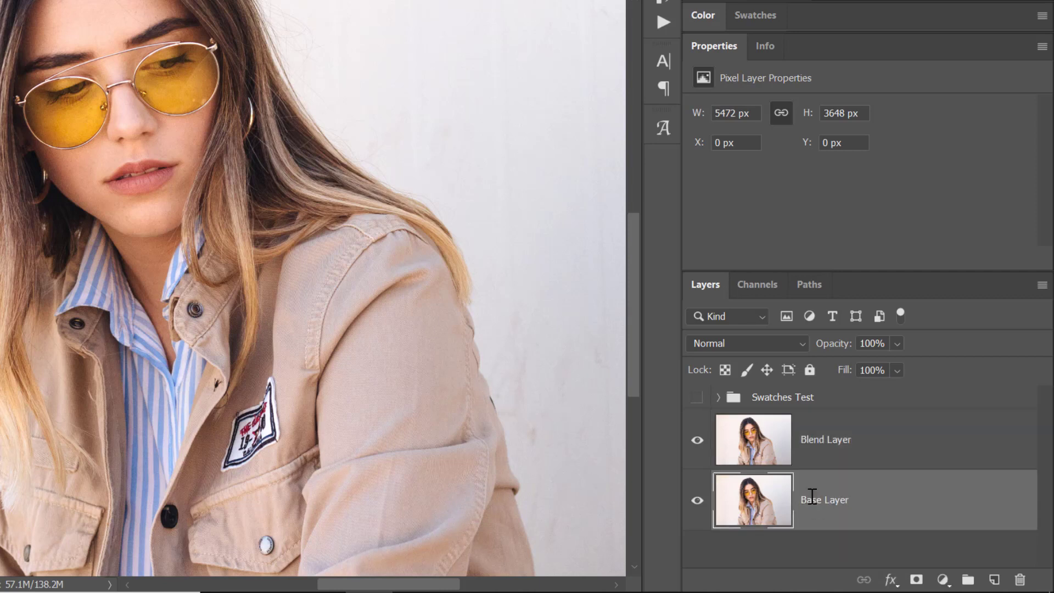
Step: Set the blend mode of the Blend Layer to Difference
left_click(866, 457)
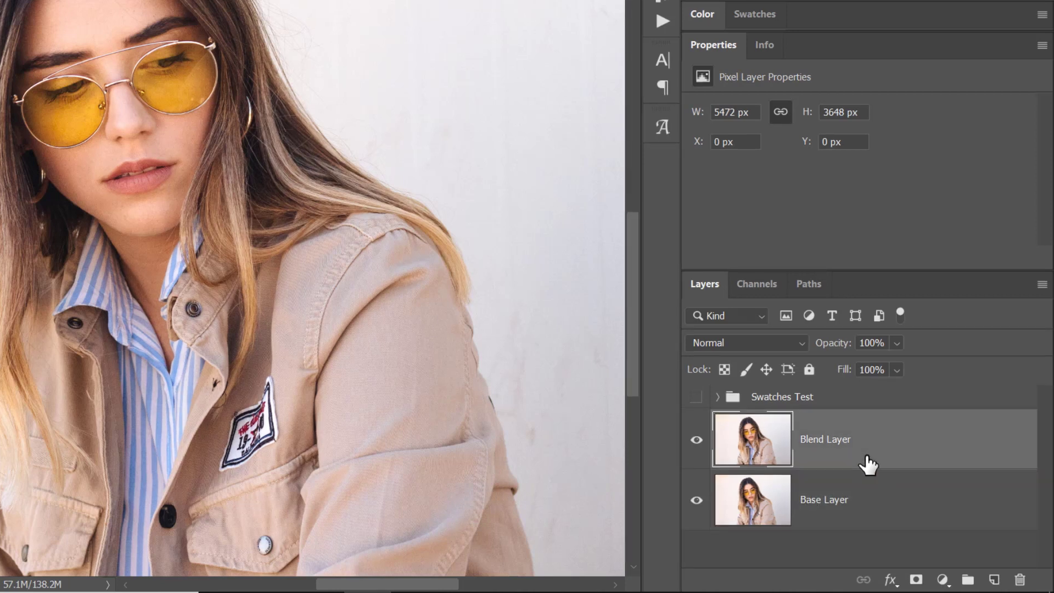
left_click(802, 343)
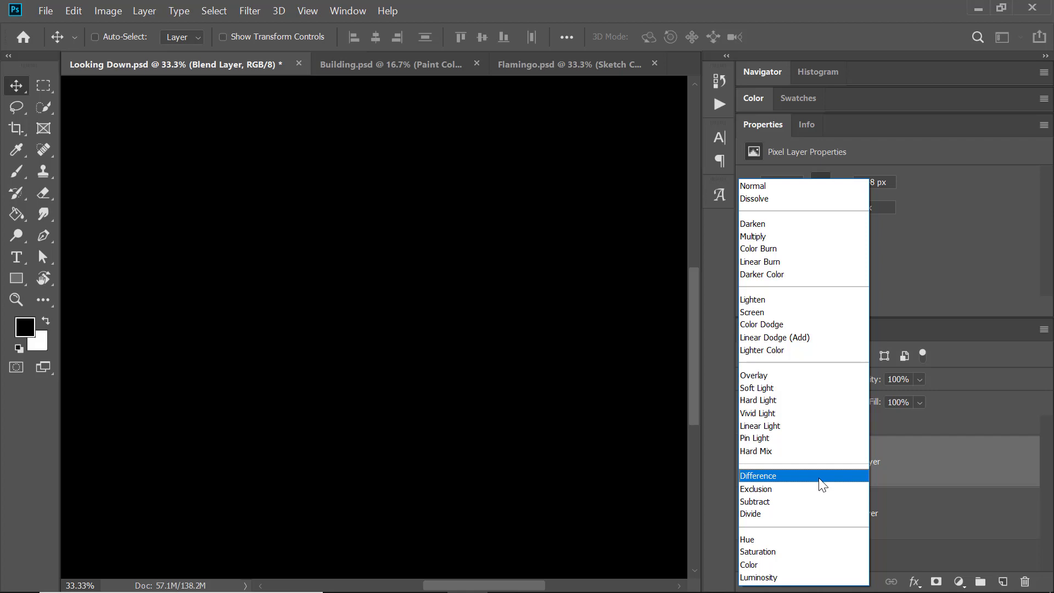
left_click(820, 479)
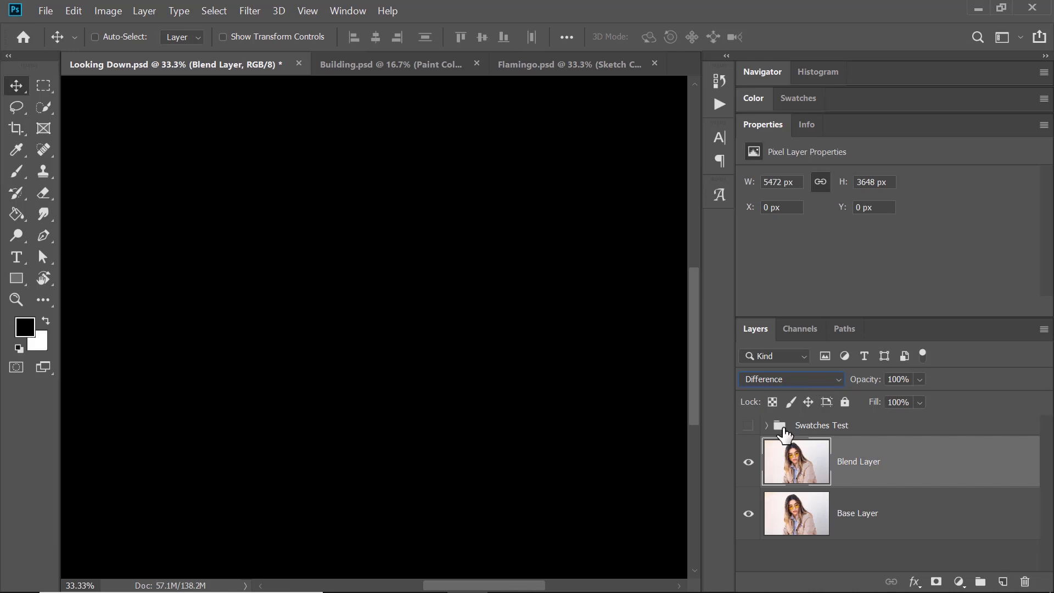
Step: Hide the Blend Layer and show the Swatches Test group, expanded, with both of its swatch layers visible
left_click(749, 461)
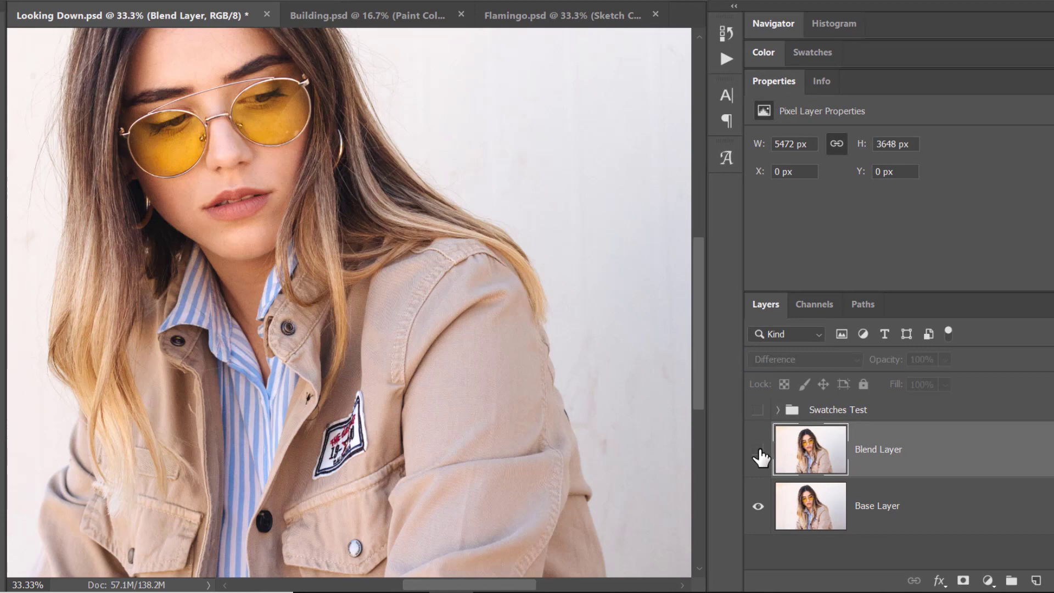
left_click(758, 410)
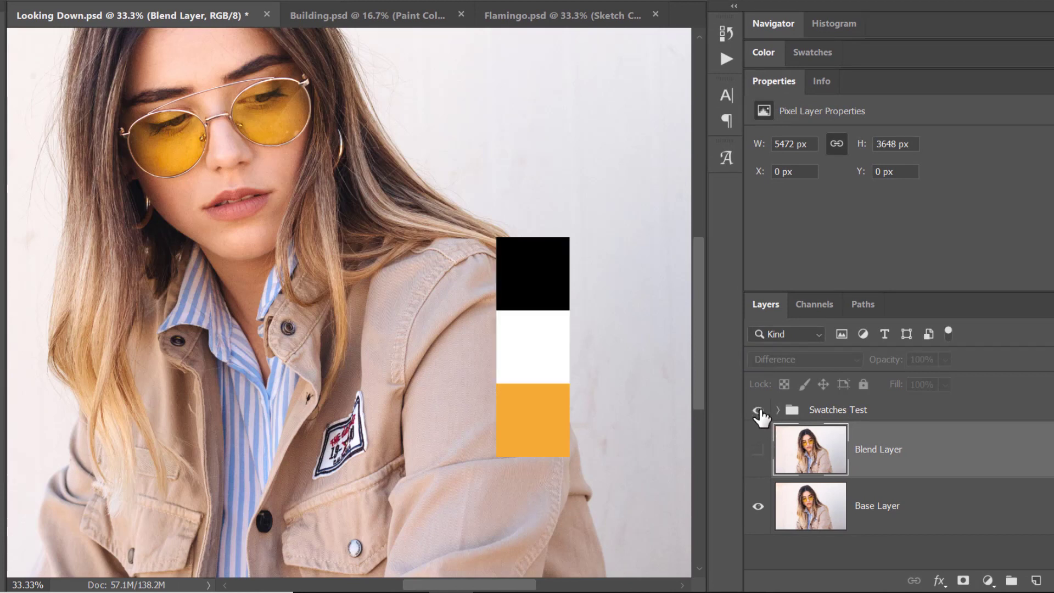
left_click(777, 410)
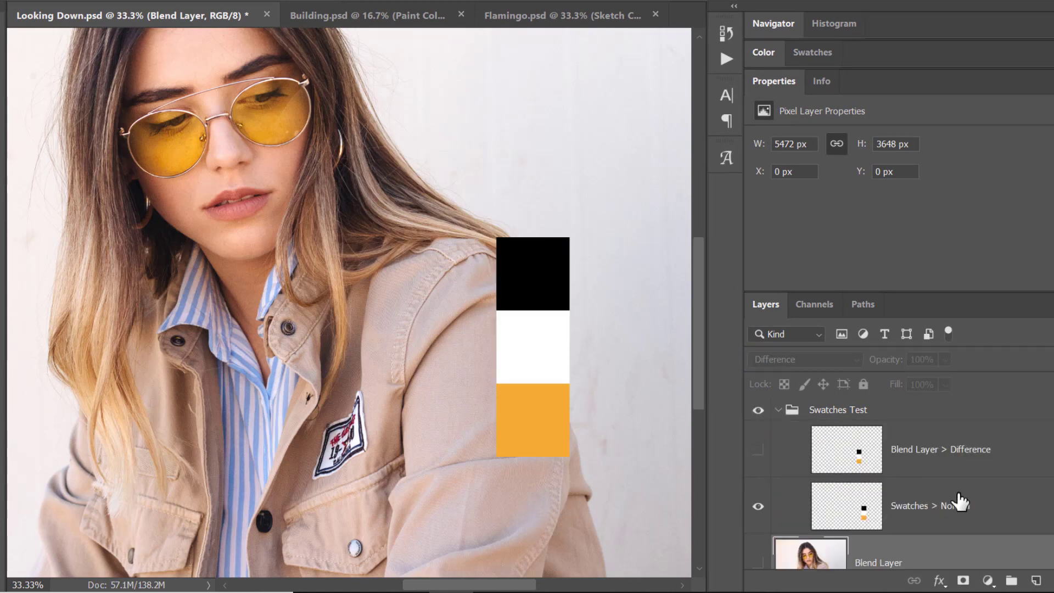
left_click(952, 506)
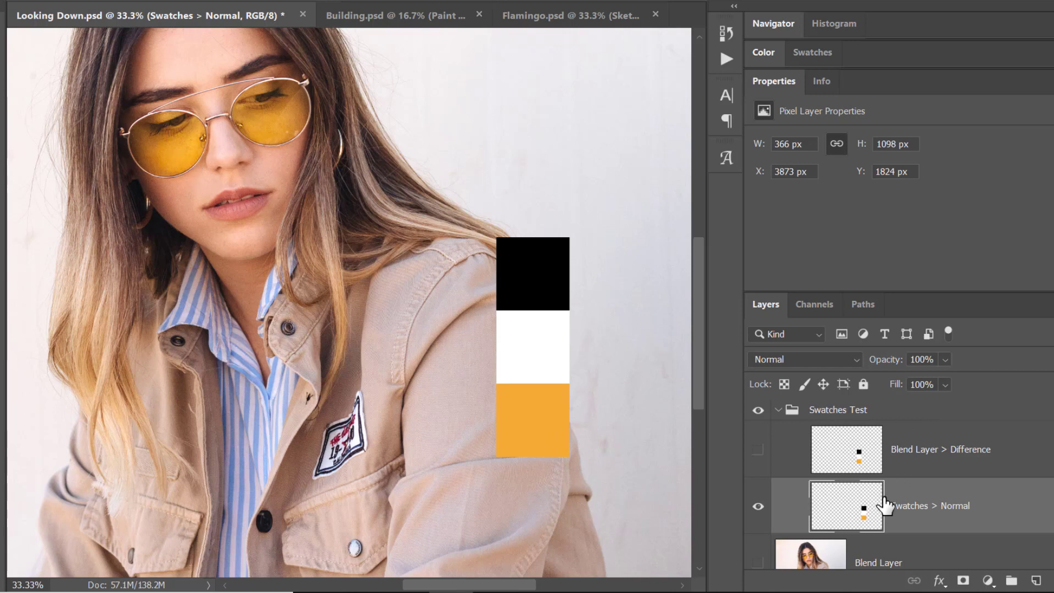
left_click(761, 452)
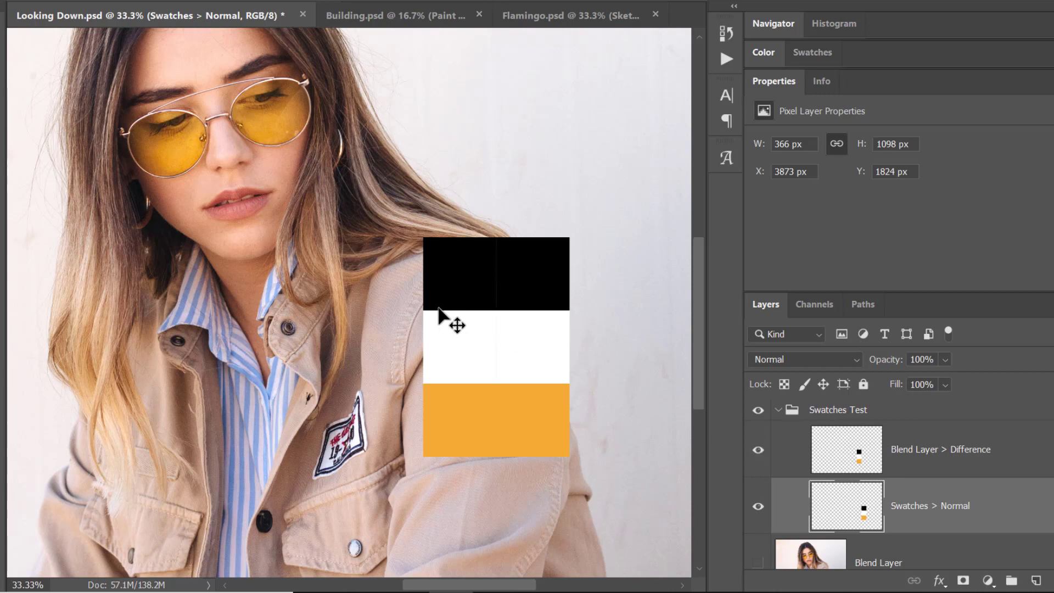
Step: Set the Blend Layer > Difference swatches to the Difference blend mode and hide the Swatches > Normal layer
left_click(898, 464)
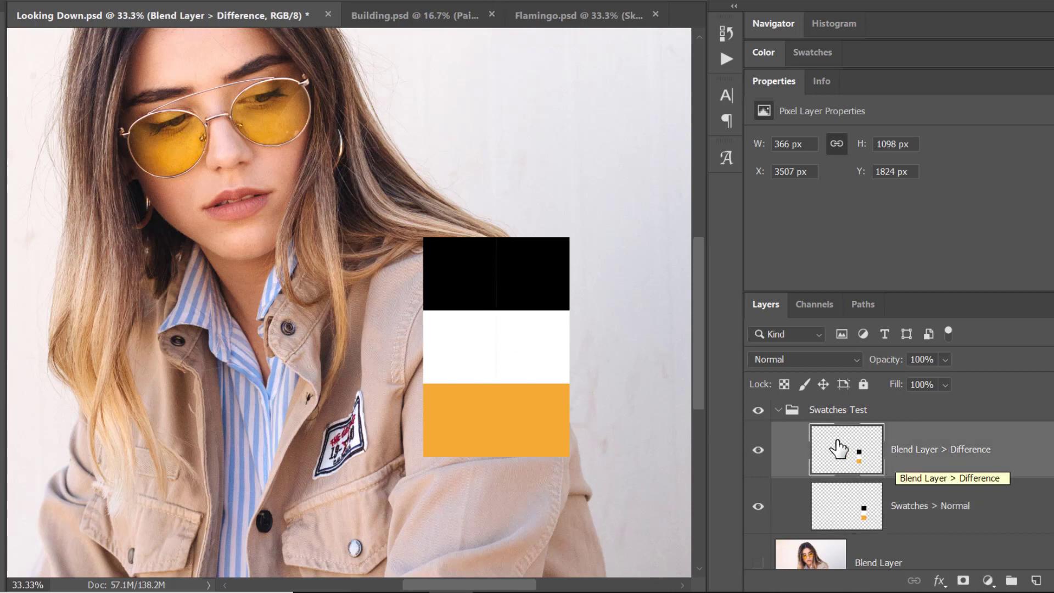
left_click(839, 356)
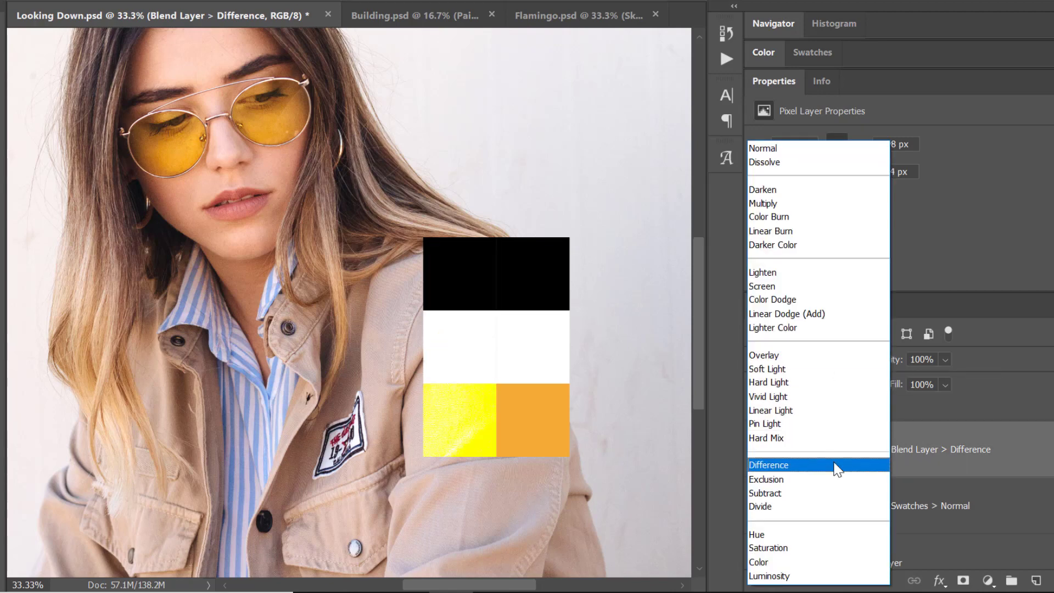
left_click(835, 468)
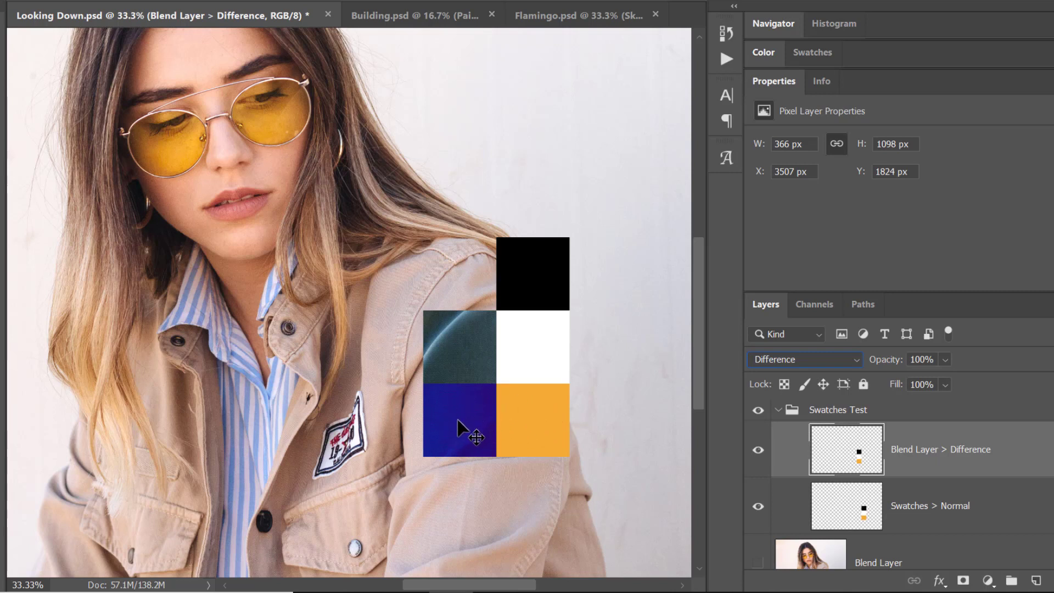
left_click(759, 507)
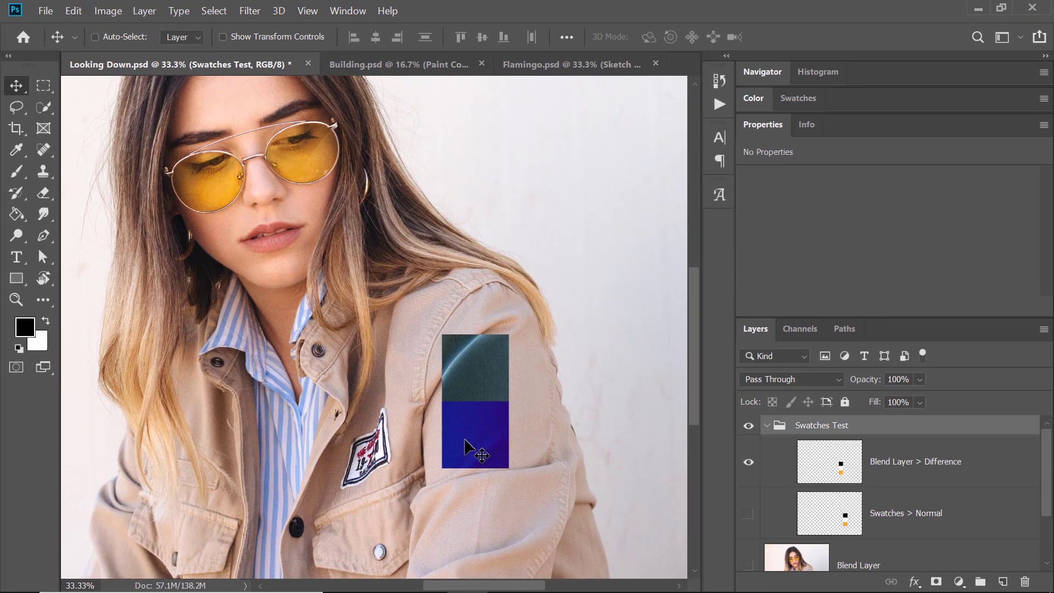
Step: Collapse and hide the Swatches Test group, and make the Blend Layer visible and active again
left_click(767, 425)
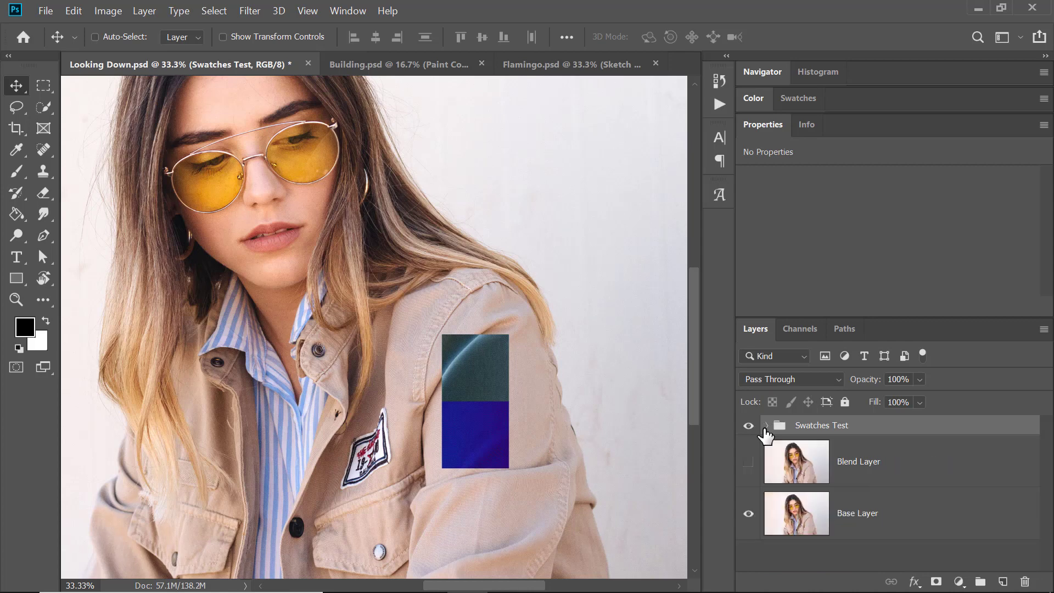
left_click(751, 427)
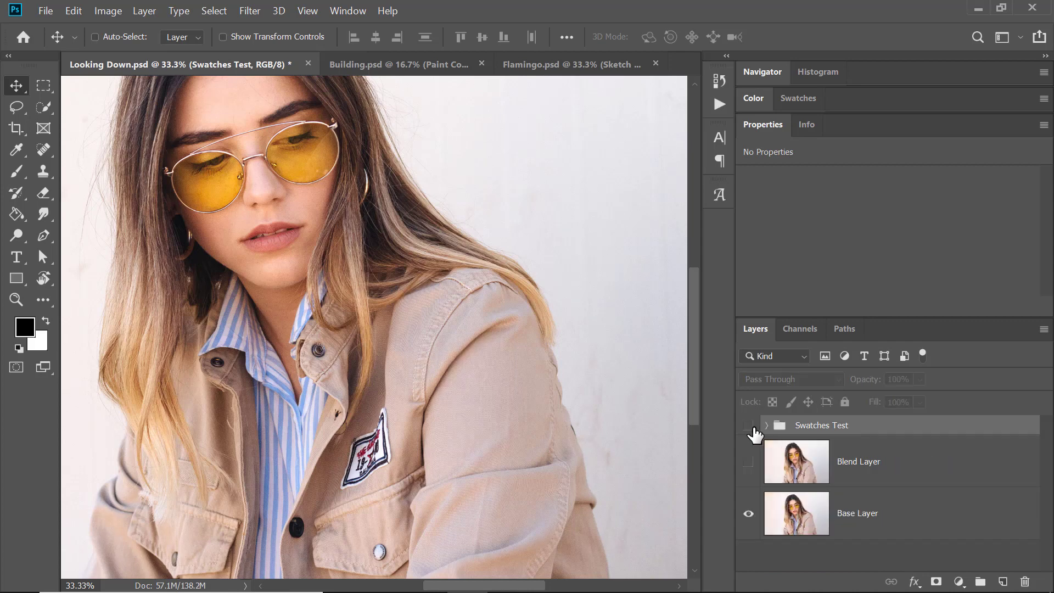
left_click(750, 462)
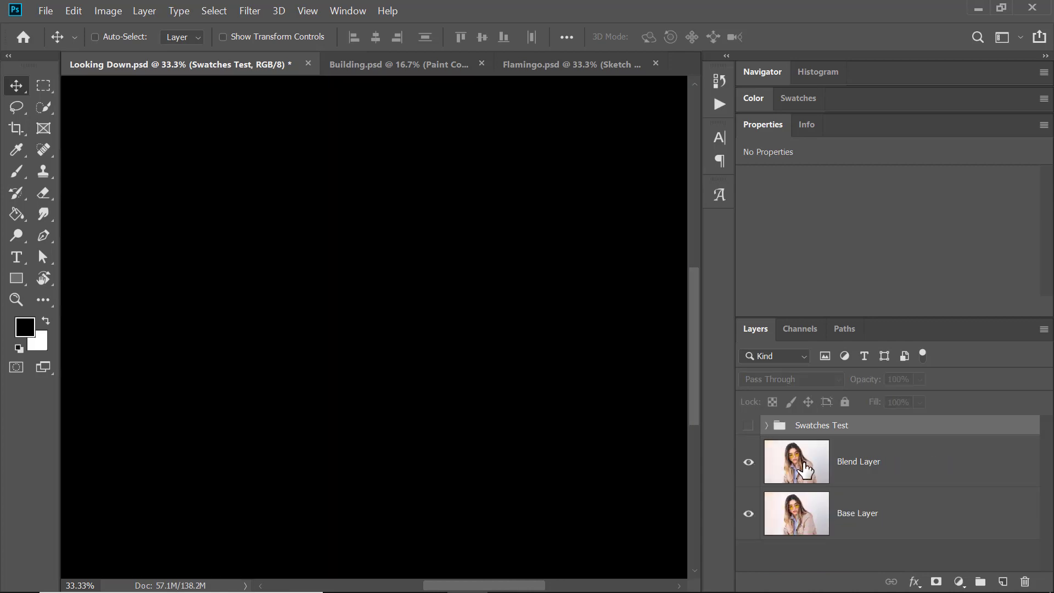
left_click(889, 466)
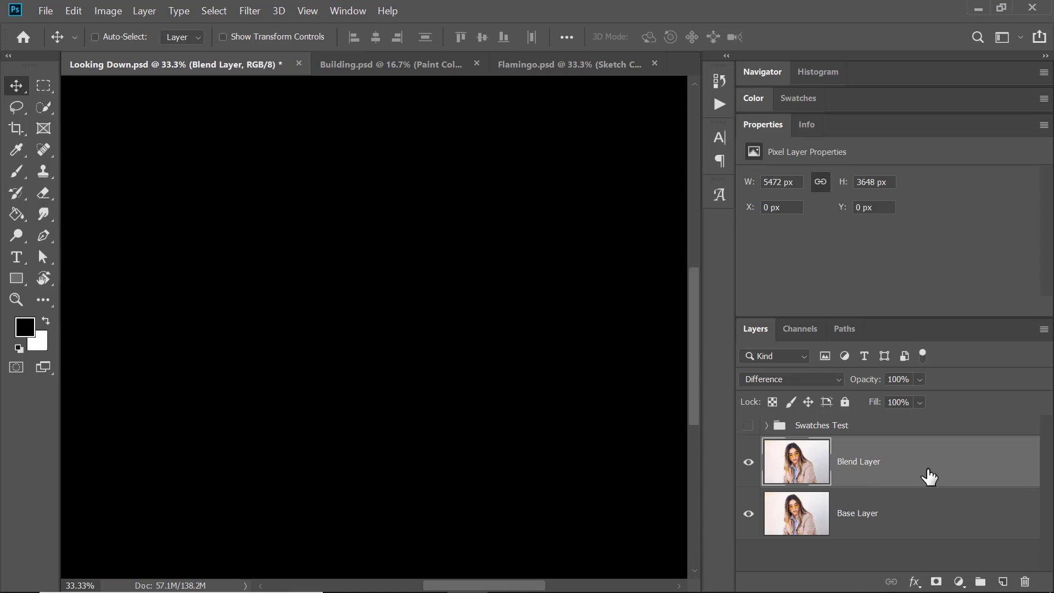
Step: Try shifting the Blend Layer about 1269 px to the left over the Base Layer, and undo the move
left_click_drag(573, 360, 341, 367)
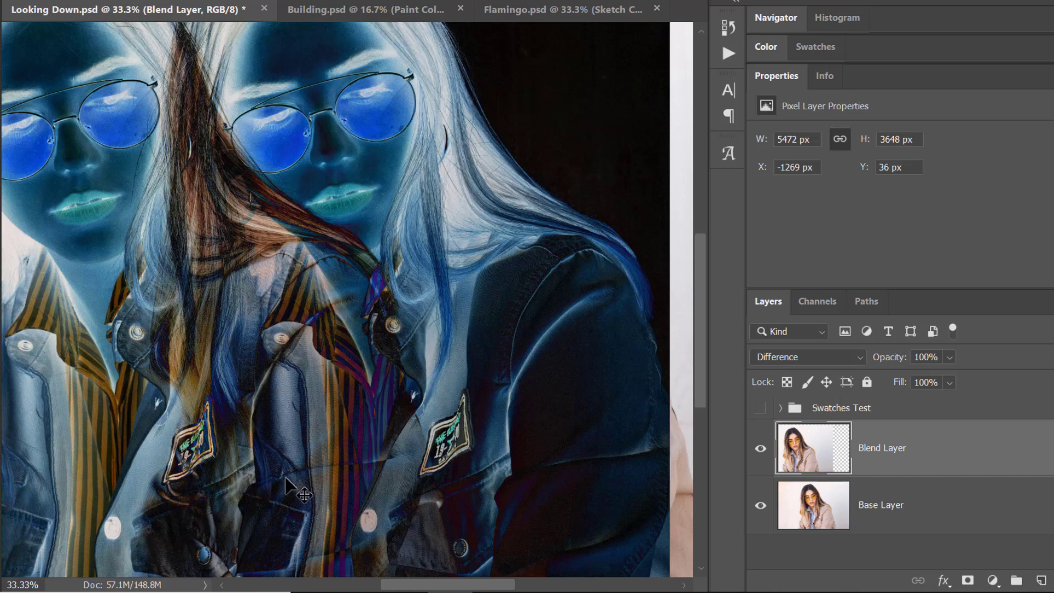
key("ctrl+z")
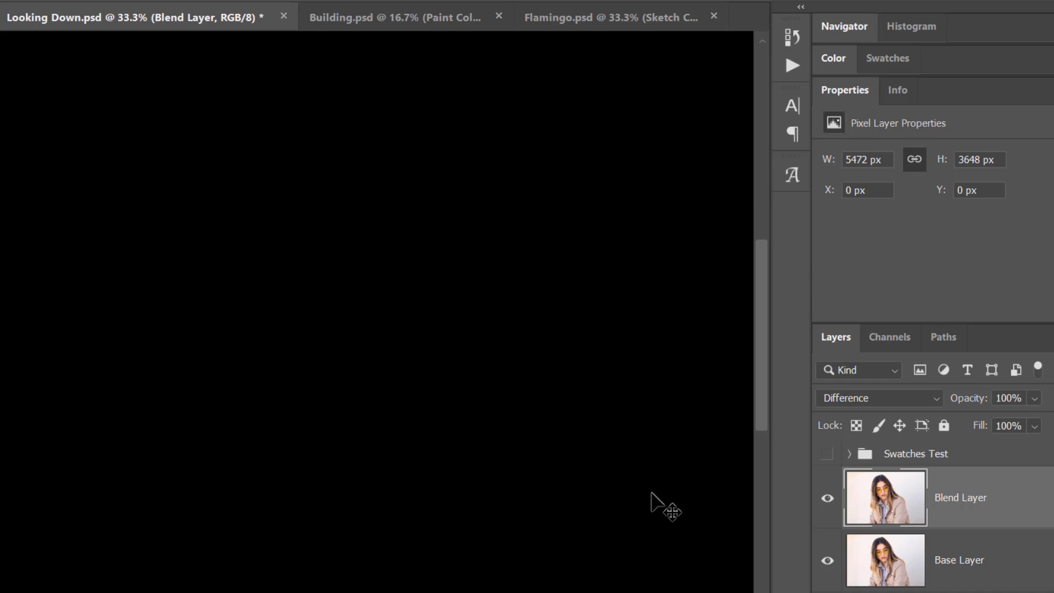
Step: Nudge the Blend Layer 9 px left and 9 px down, to X -9 px and Y 9 px
key("Left")
key("Left")
key("Left")
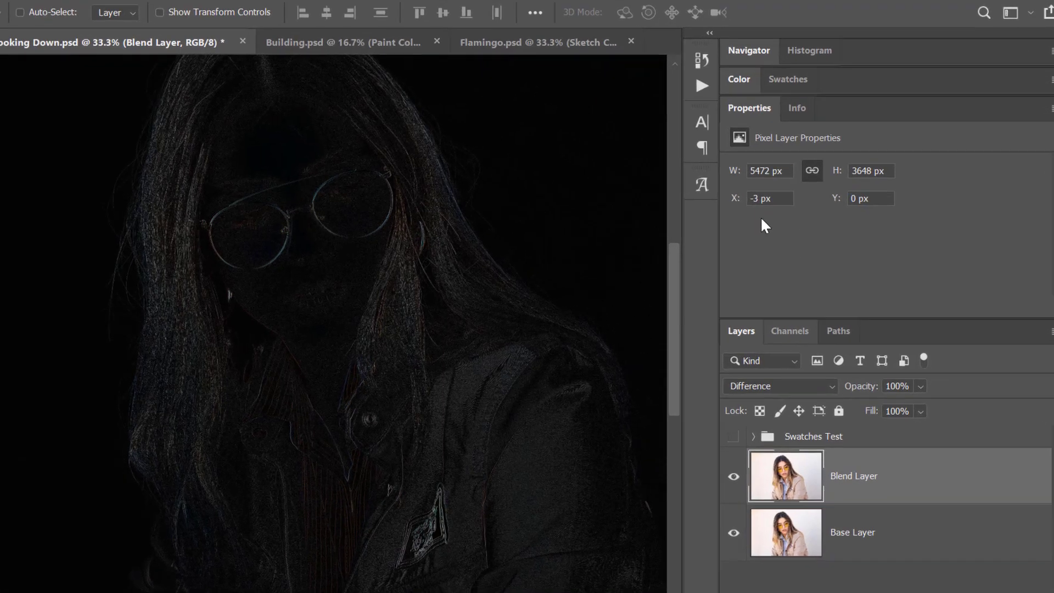
key("Left")
key("Left")
key("Left")
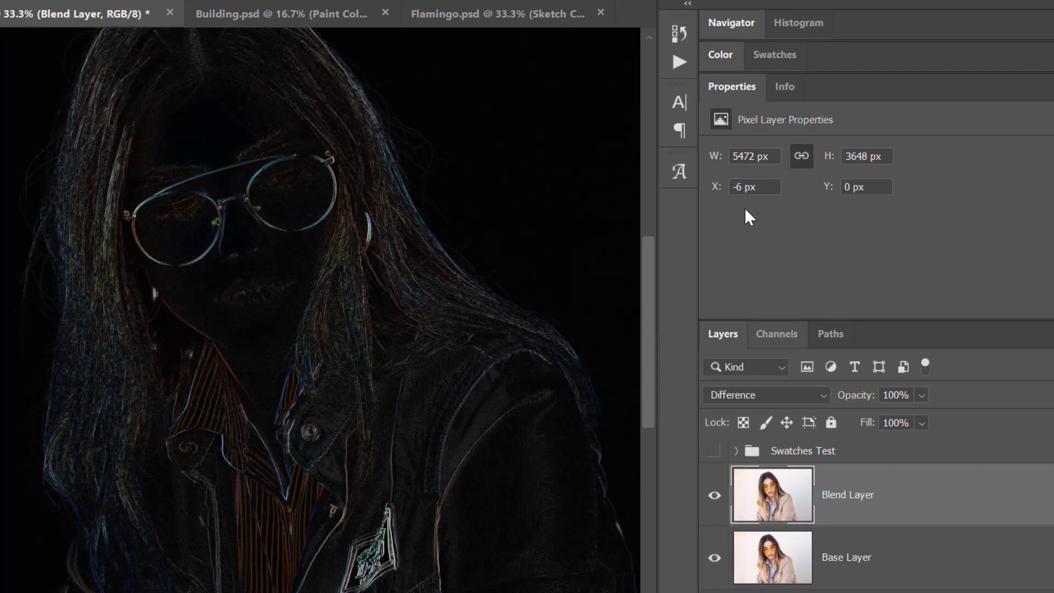
key("Left")
key("Left")
key("Left")
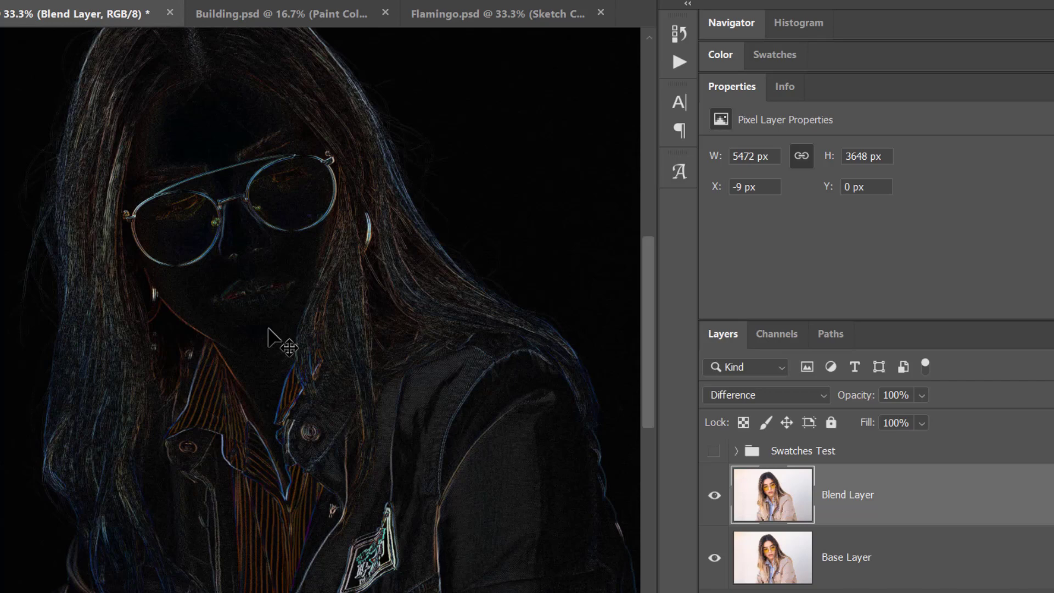
key("Down")
key("Down")
key("Down")
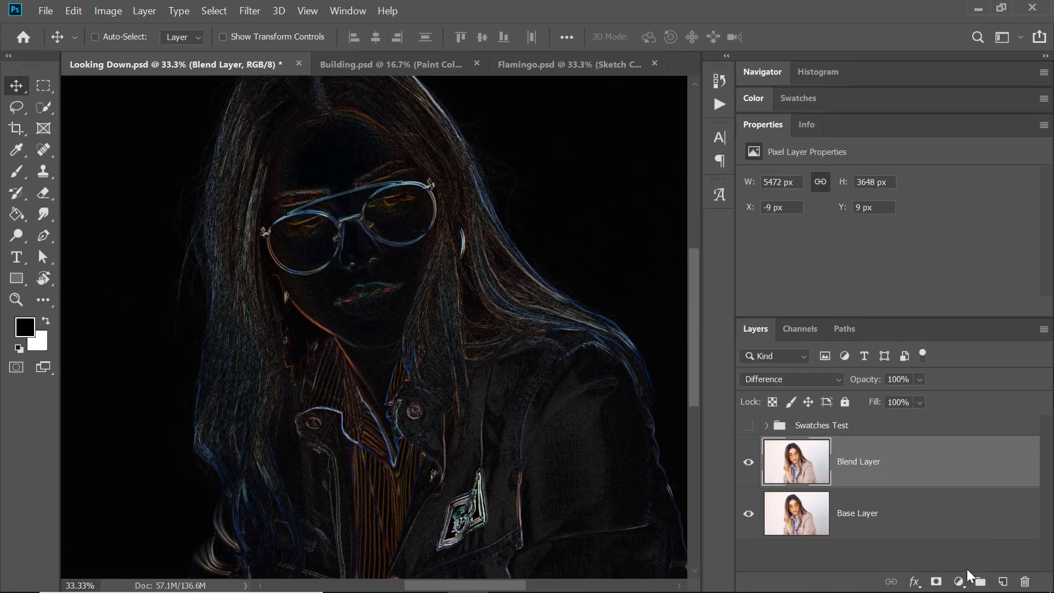
Step: Add a Gradient Map adjustment layer above the Blend Layer and reverse its black-to-white gradient
left_click(960, 581)
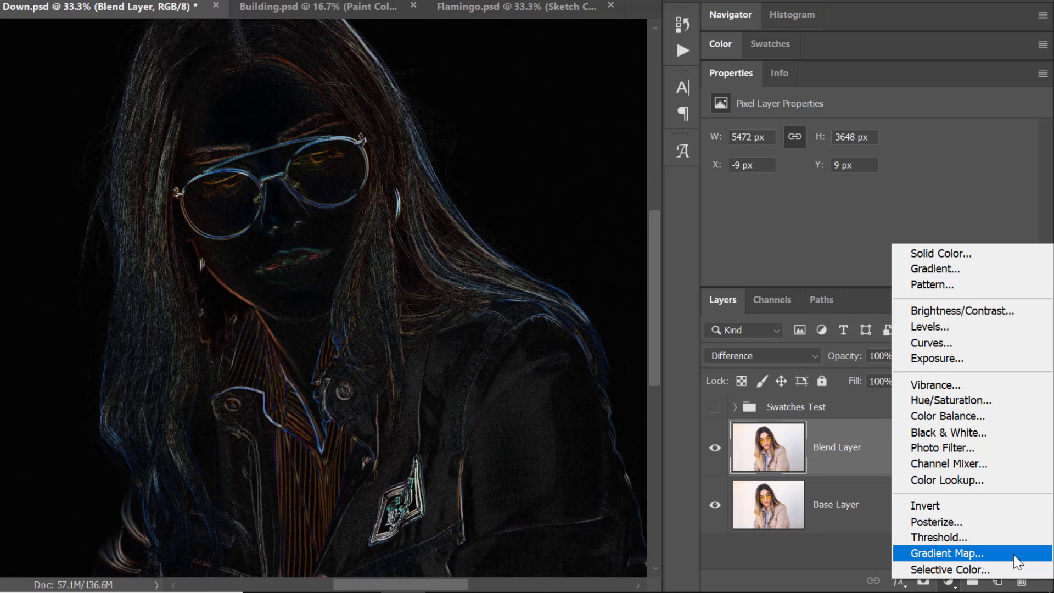
left_click(1015, 556)
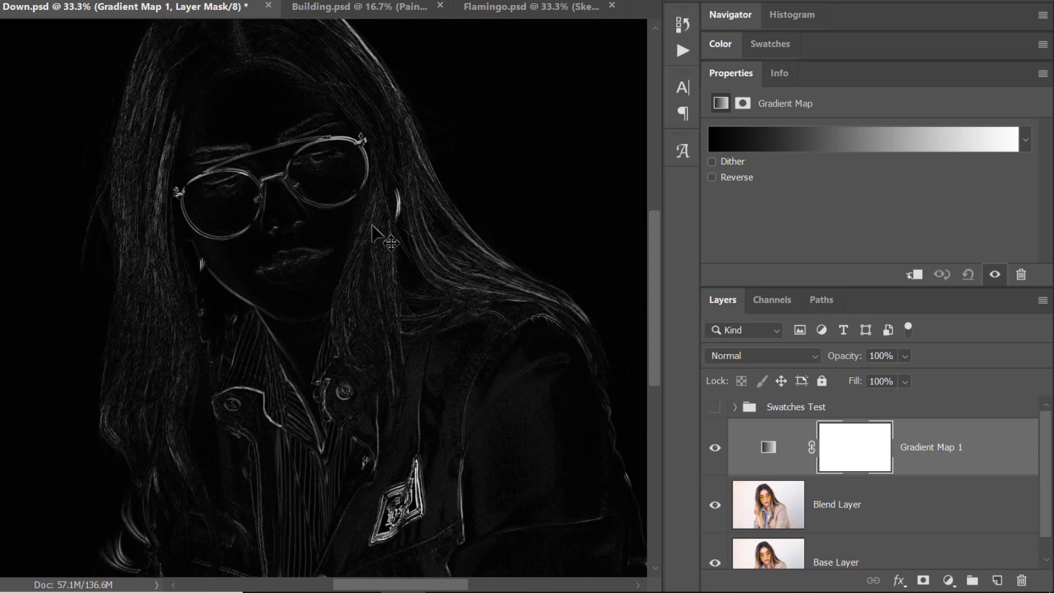
left_click(711, 178)
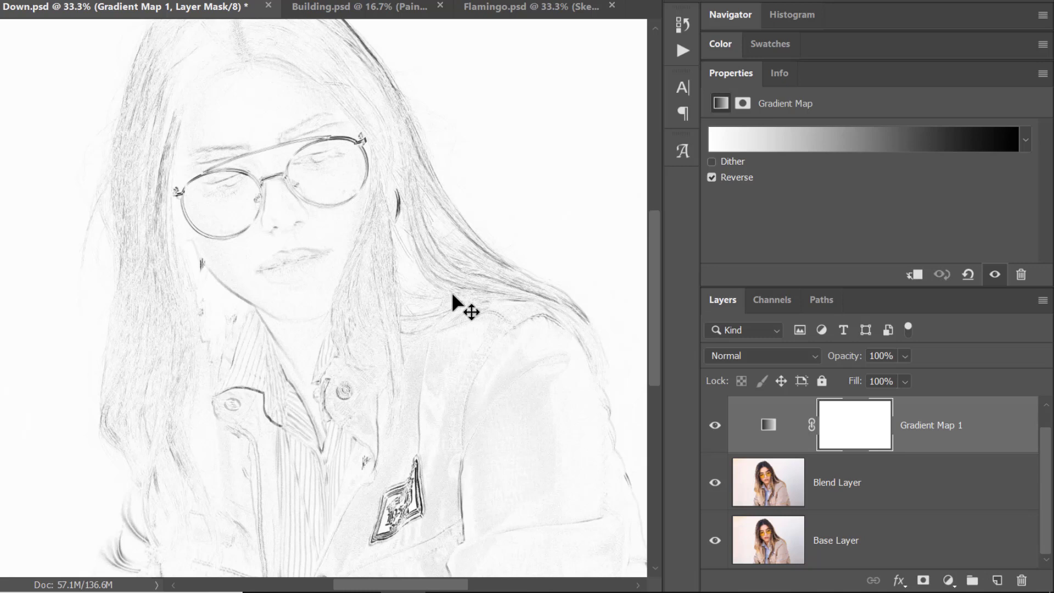
Step: Add a Levels adjustment layer directly above the Blend Layer, beneath the Gradient Map
left_click(889, 493)
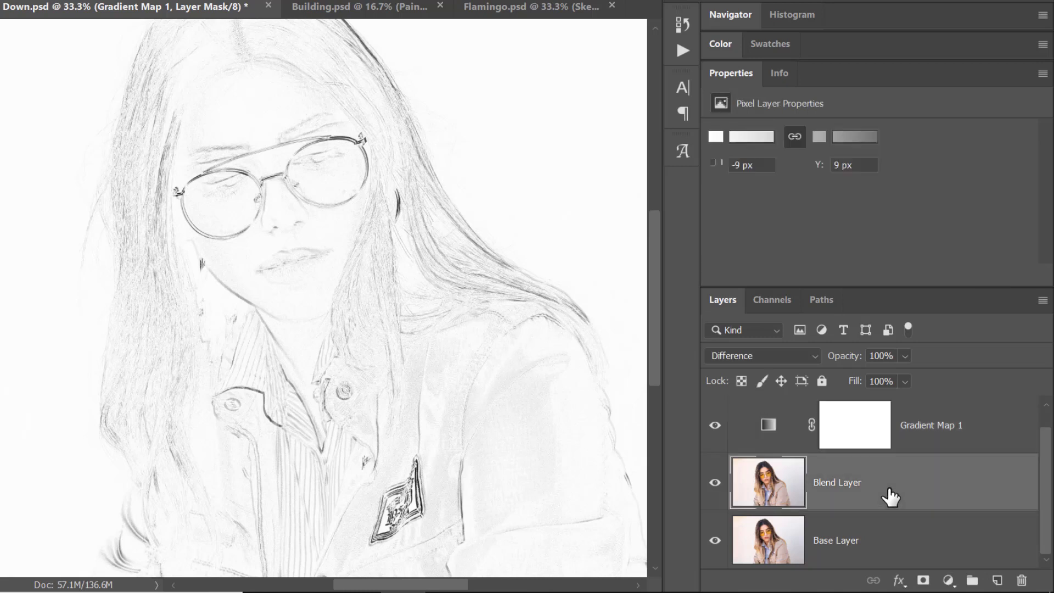
left_click(948, 581)
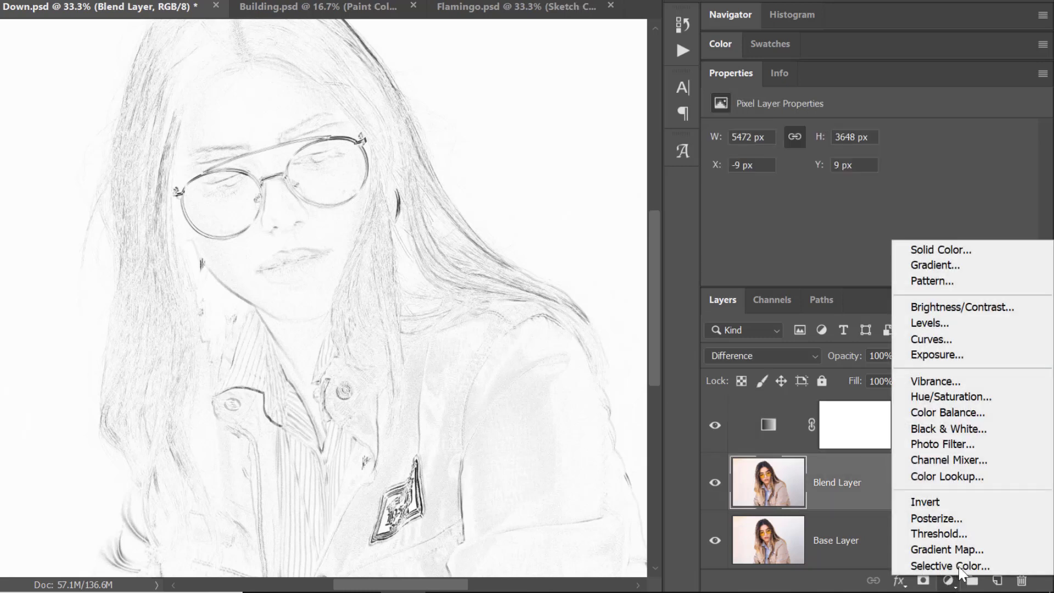
left_click(1021, 324)
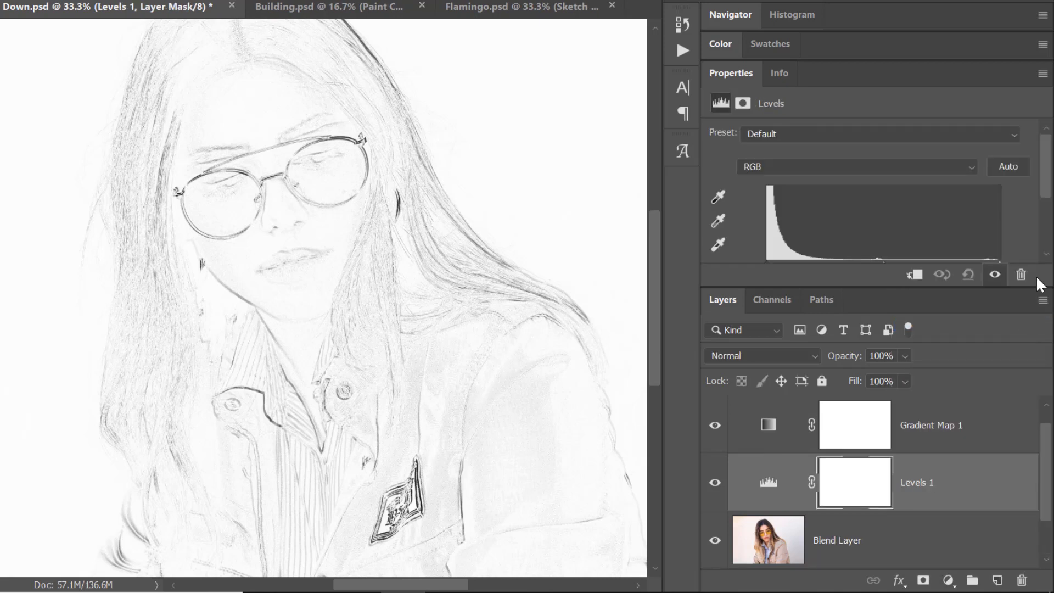
Step: Darken the sketch lines in the Levels adjustment by setting the white input level to 57 and the midtones to 0.57
left_click_drag(1050, 187, 1052, 200)
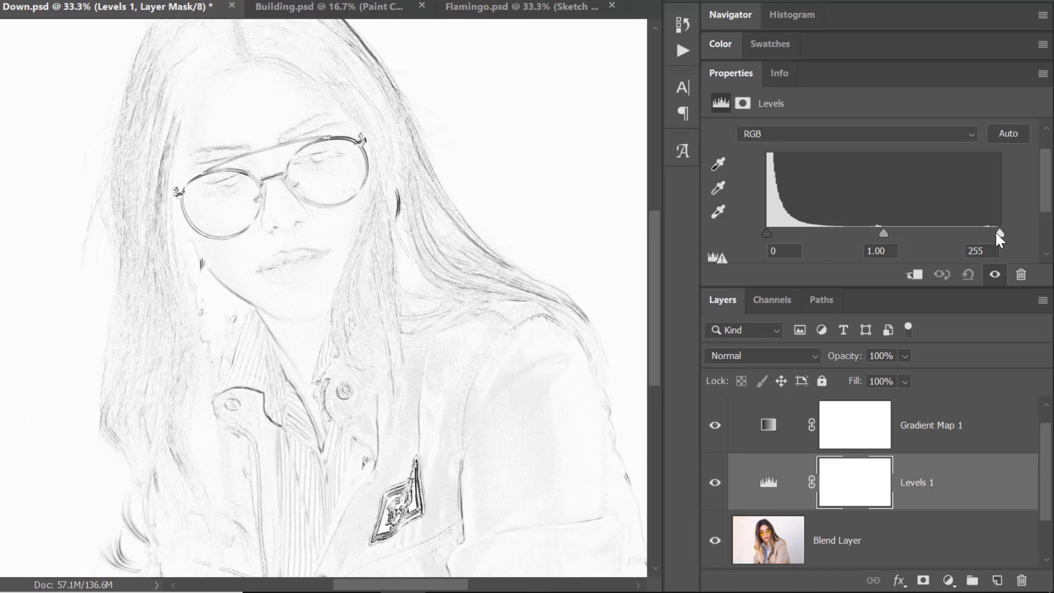
left_click_drag(1000, 230, 819, 230)
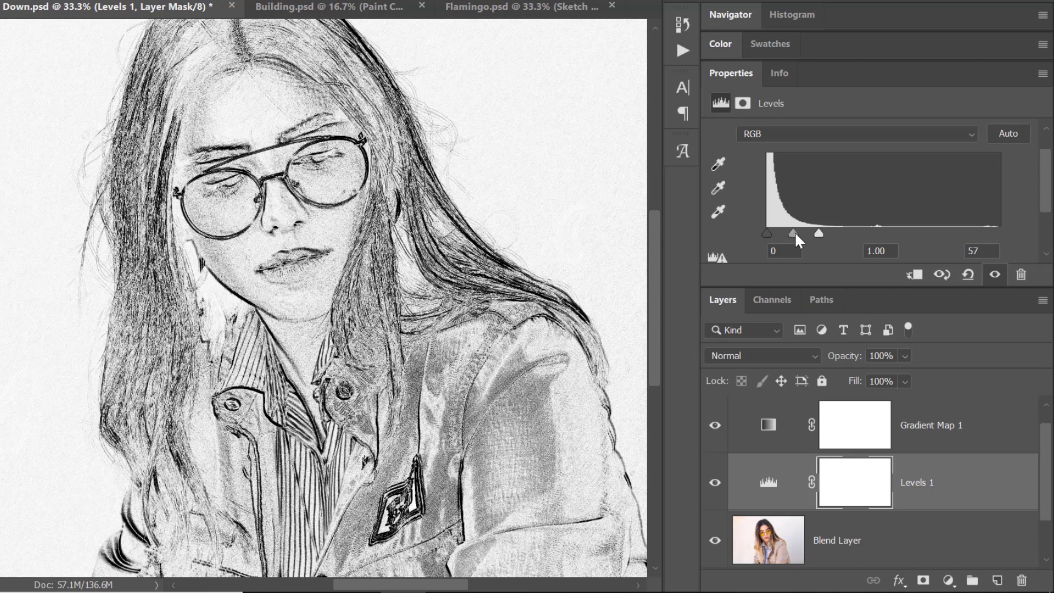
mouse_move(795, 231)
left_mouse_down()
mouse_move(781, 233)
mouse_move(799, 232)
left_mouse_up()
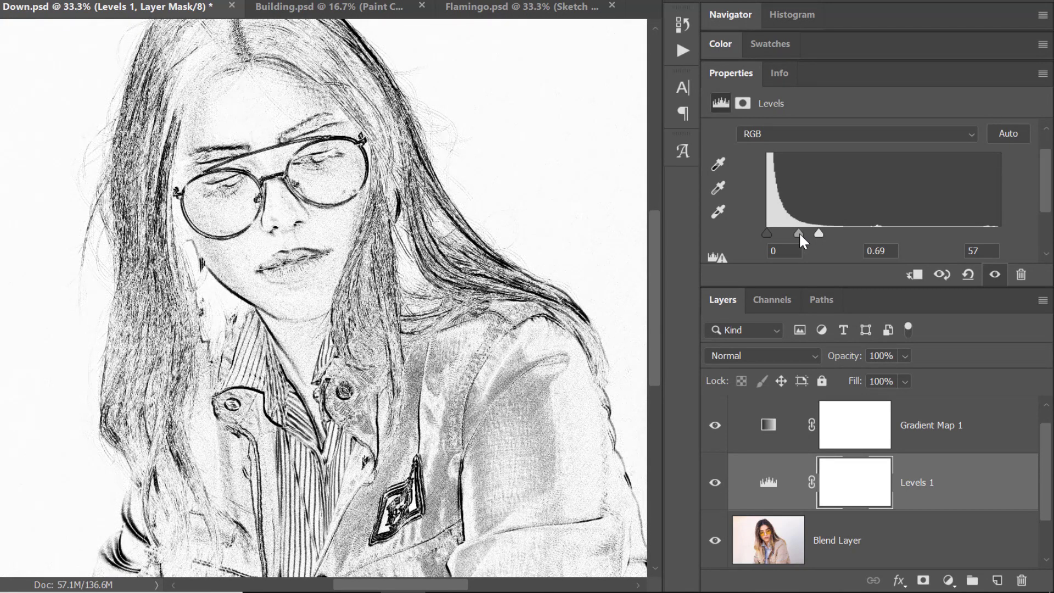
left_click_drag(799, 232, 801, 233)
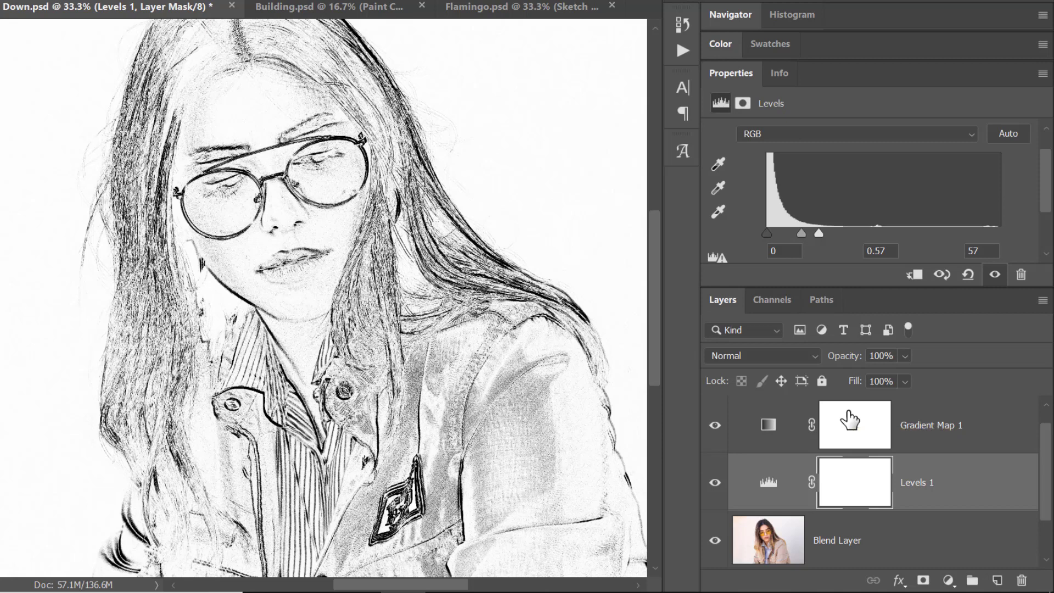
Step: Rename the Gradient Map adjustment layer as Sketch Color
double_click(932, 431)
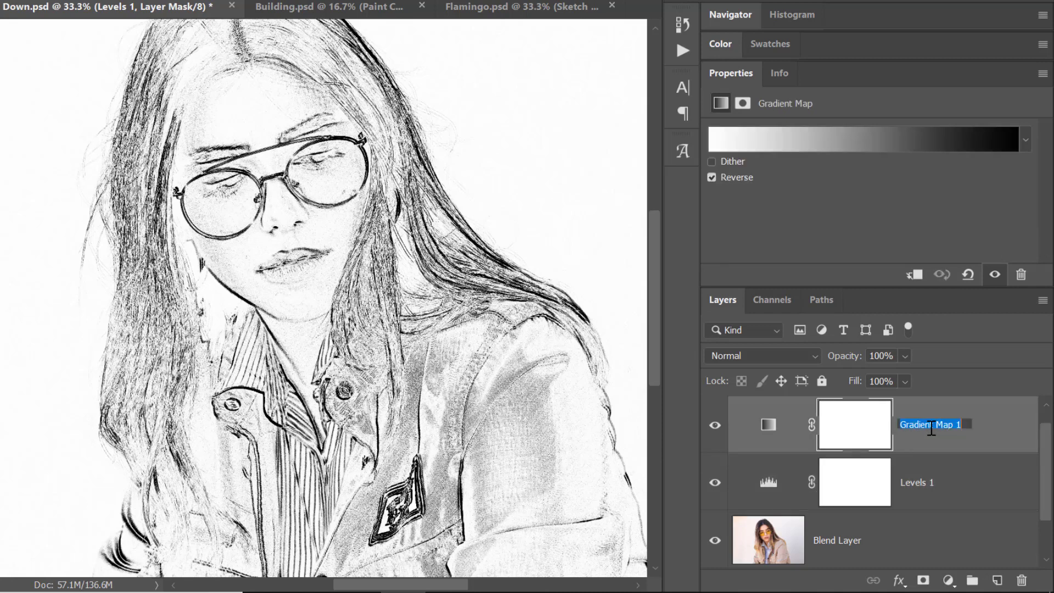
type("S")
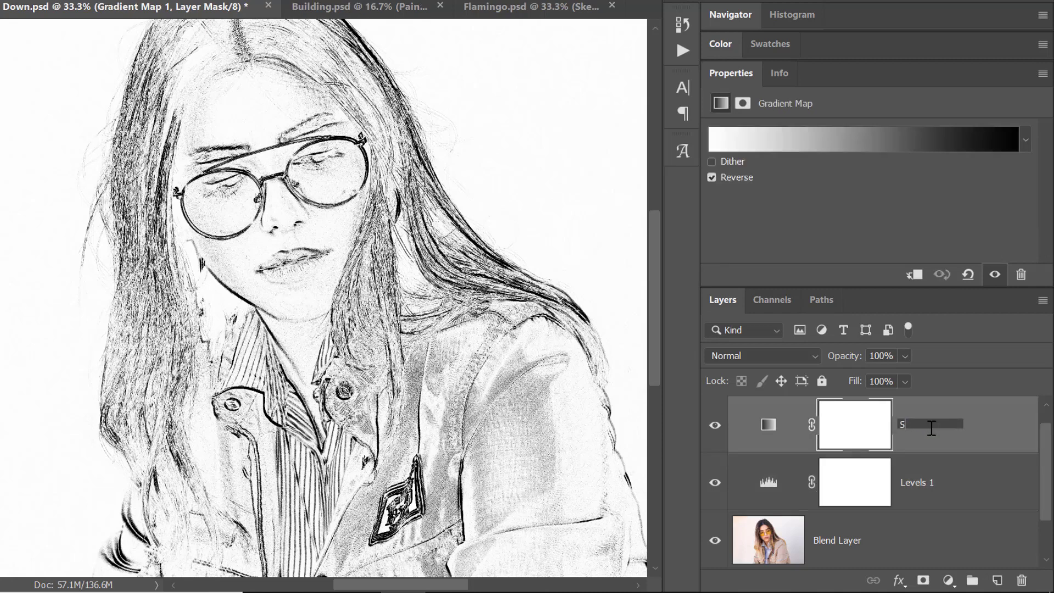
type("ketch Color")
key("Return")
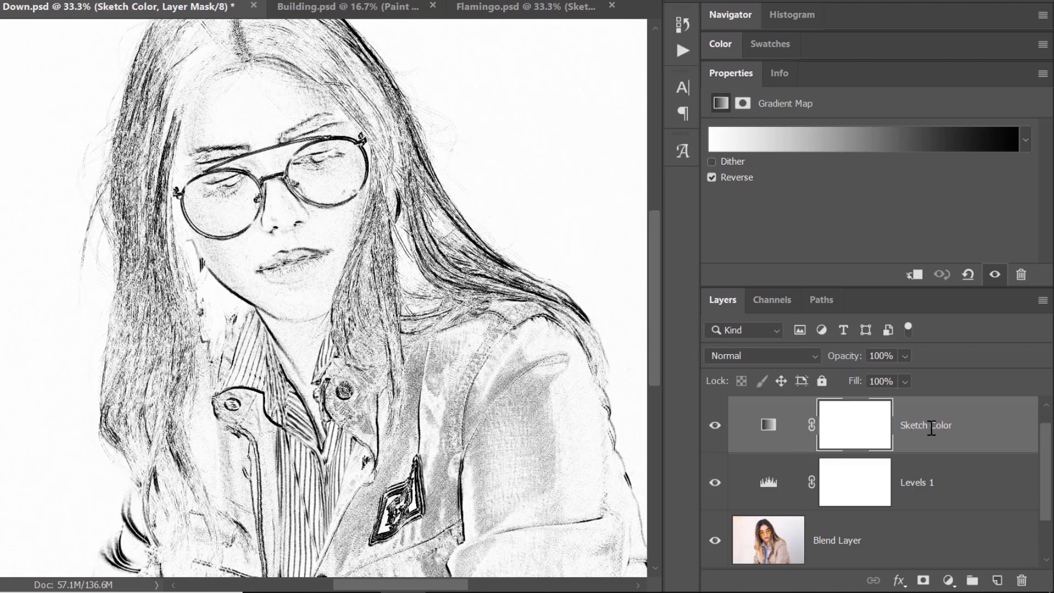
Step: Rename the Levels adjustment layer as Sketch Detail
double_click(918, 491)
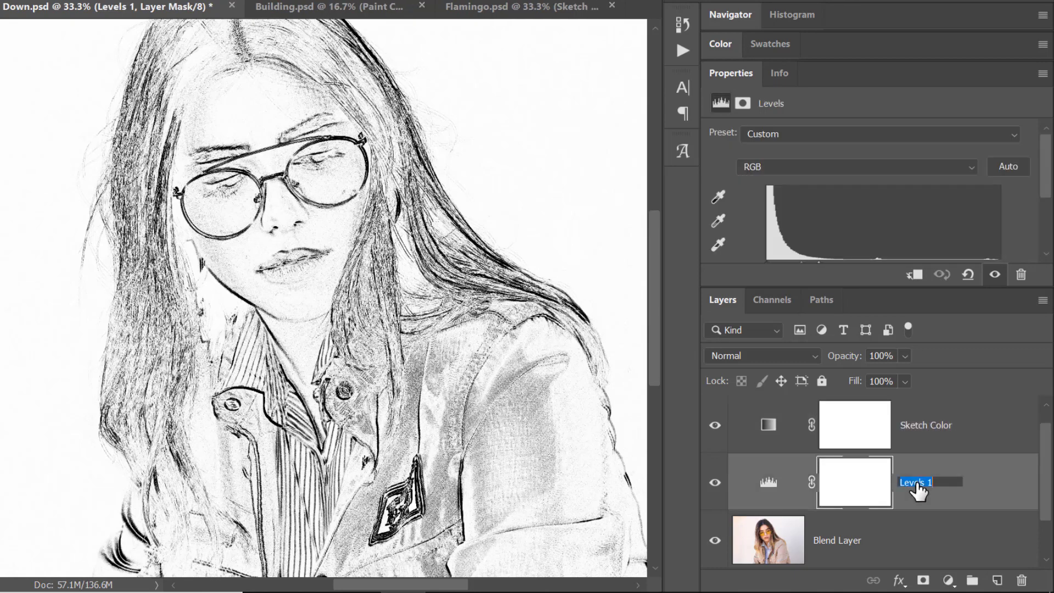
type("Sketch")
type(" Deta")
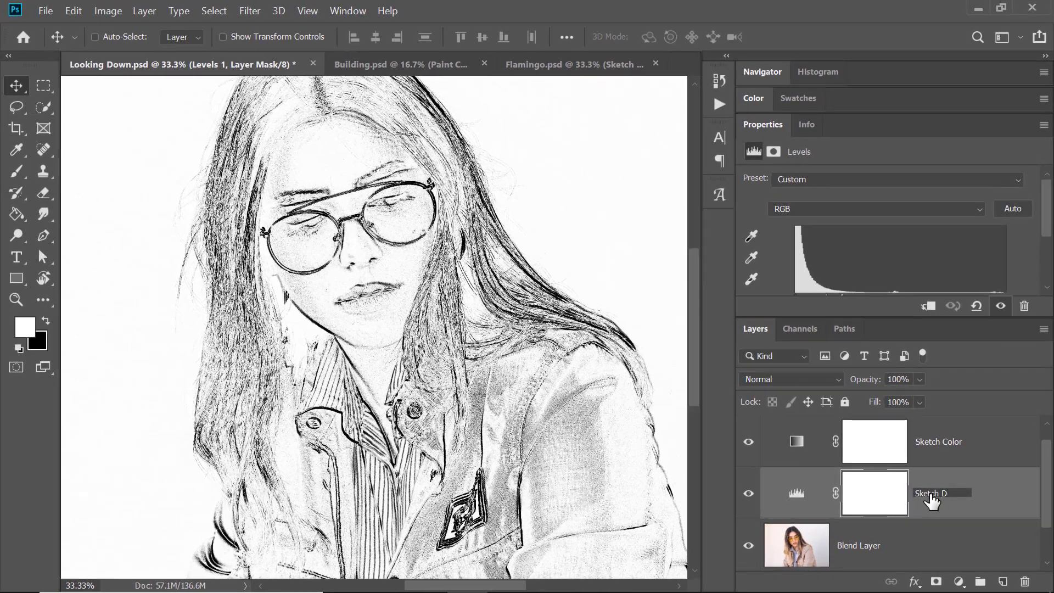
type("il")
key("Return")
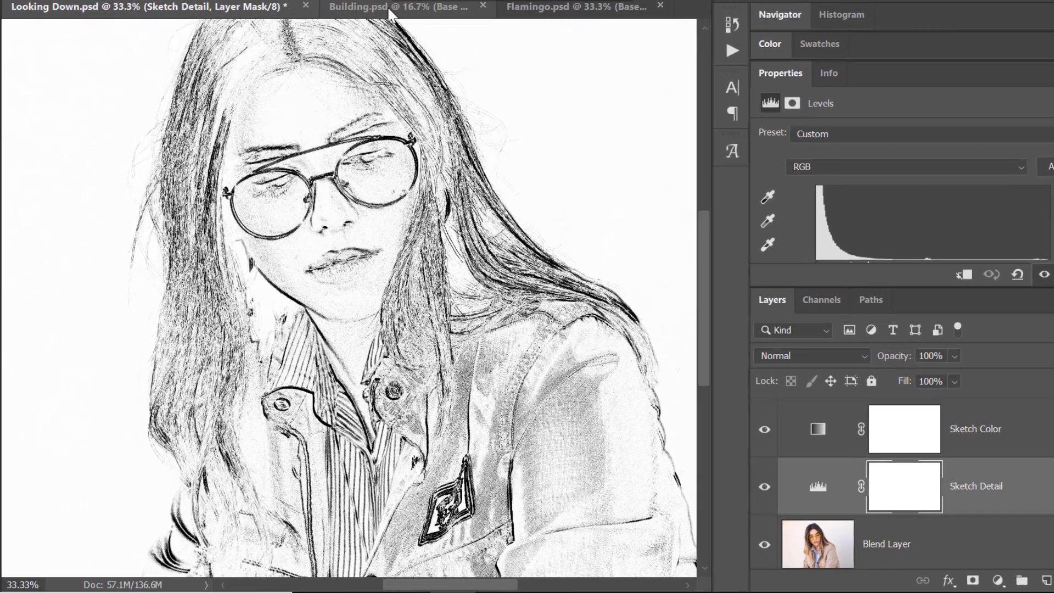
Step: In Building.psd, show the Sketch / Outline Effect group and the Base Layer copy, and set the copy's blend mode to Multiply
left_click(408, 63)
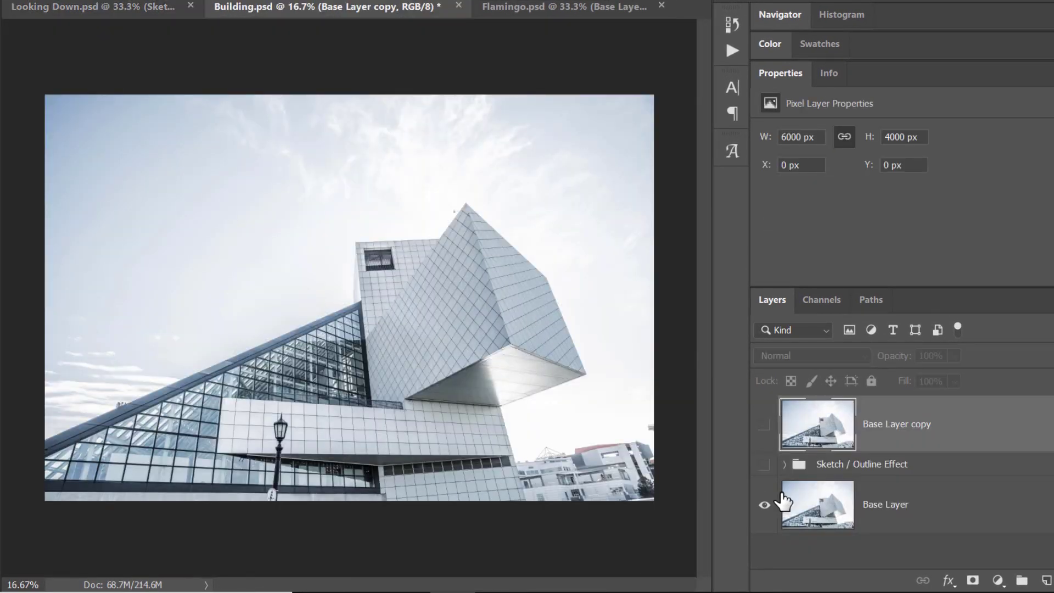
left_click(764, 464)
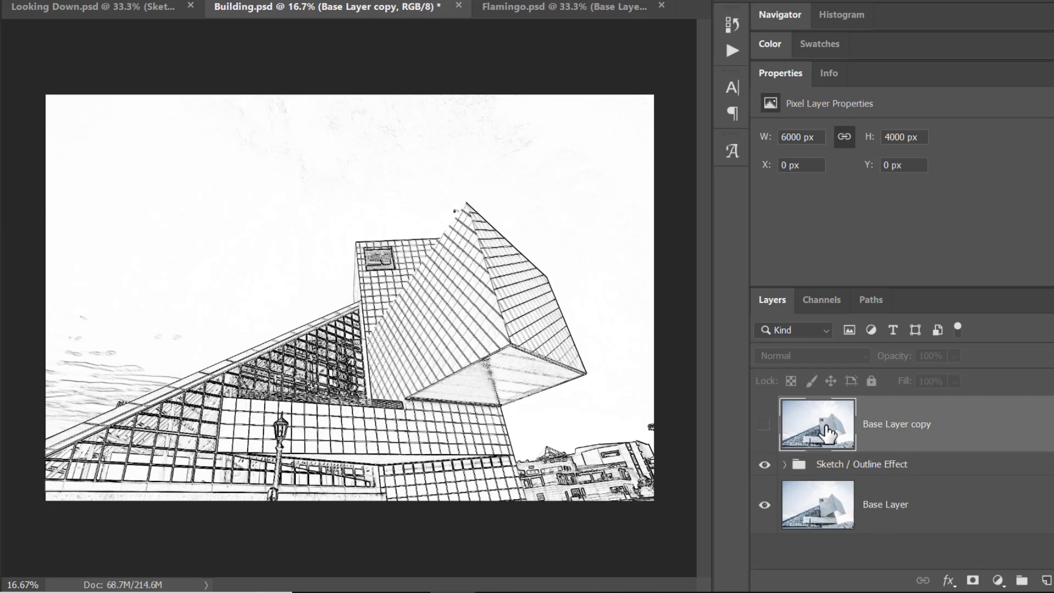
left_click(765, 425)
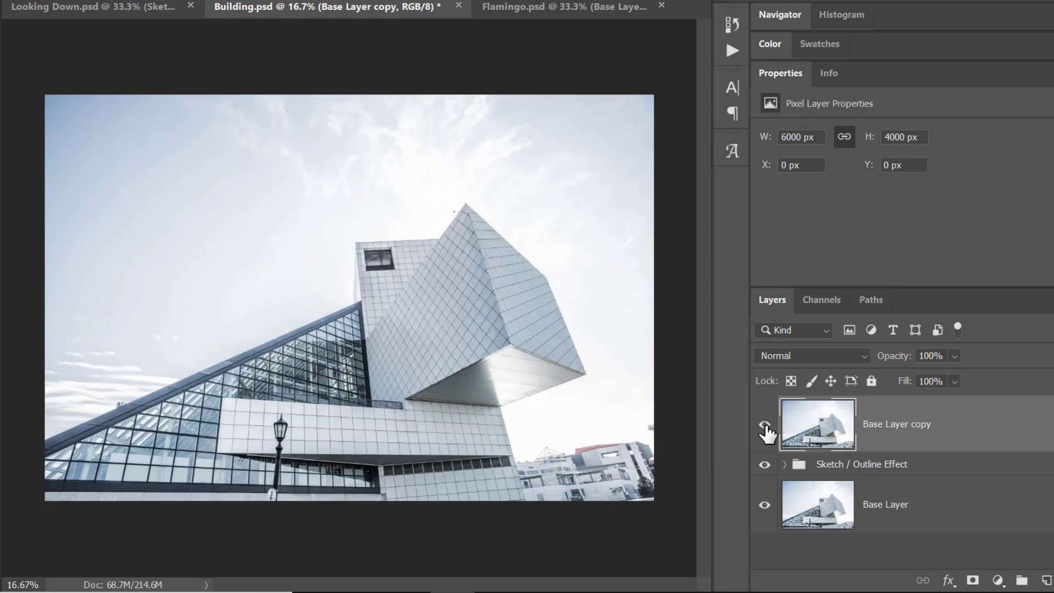
left_click(834, 356)
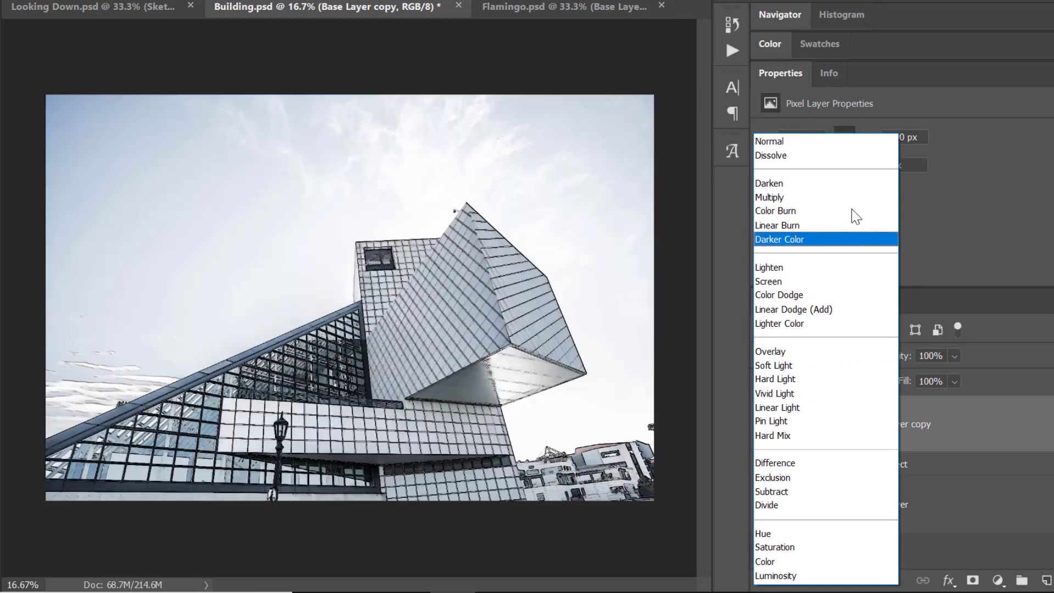
left_click(853, 198)
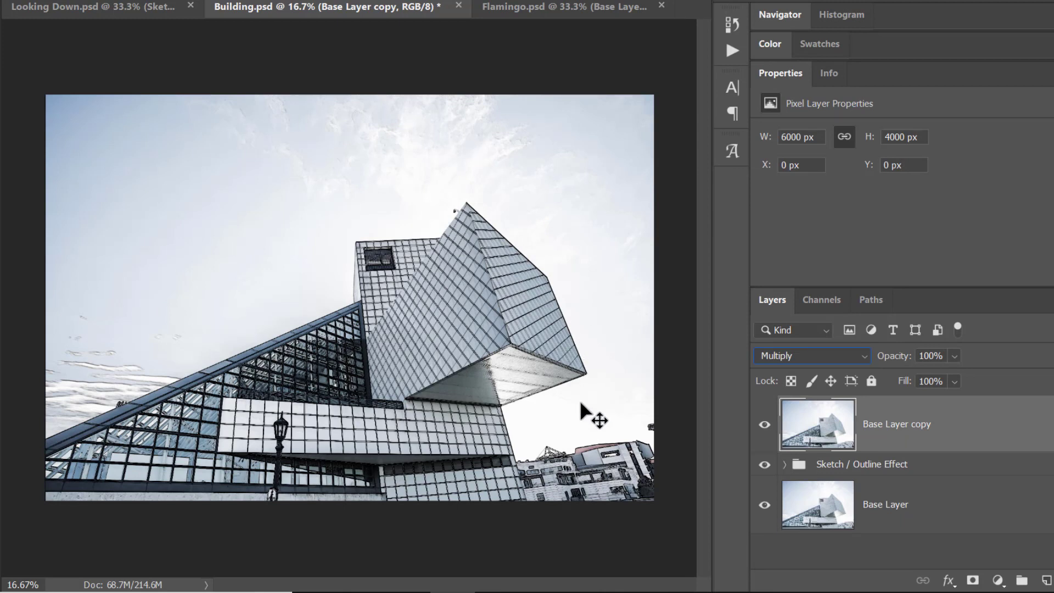
Step: In Flamingo.psd, show the Sketch / Outline Effect group and the Base Layer copy, and set the copy's blend mode to Color
left_click(561, 11)
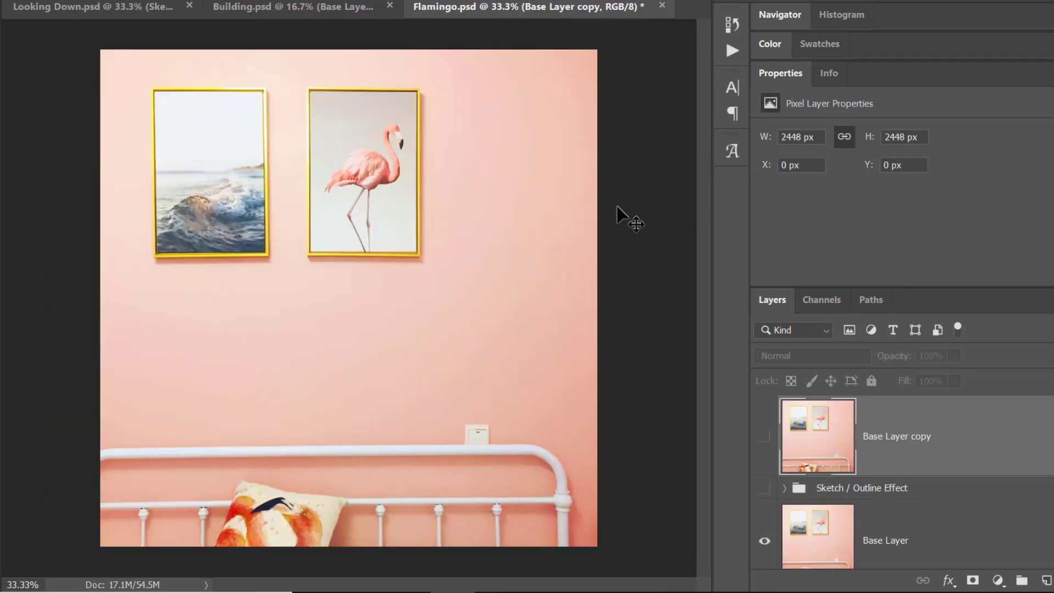
left_click(765, 488)
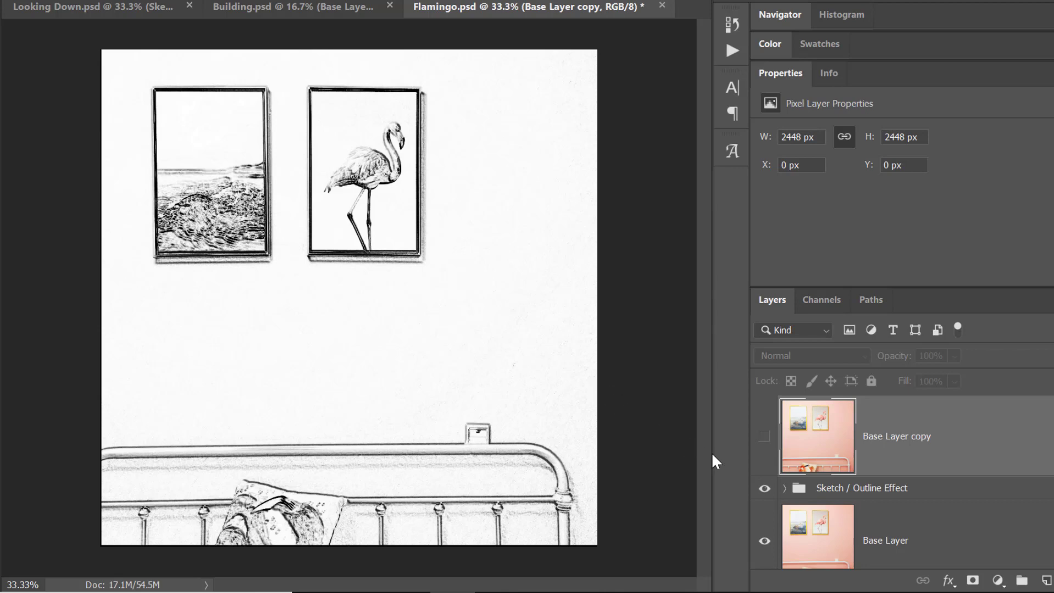
left_click(764, 436)
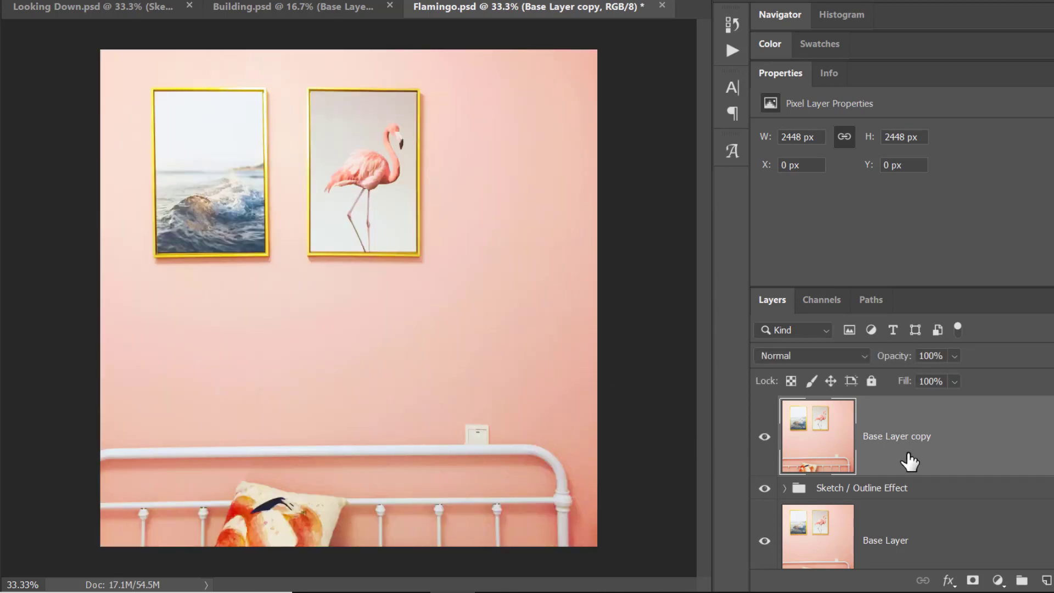
left_click(853, 354)
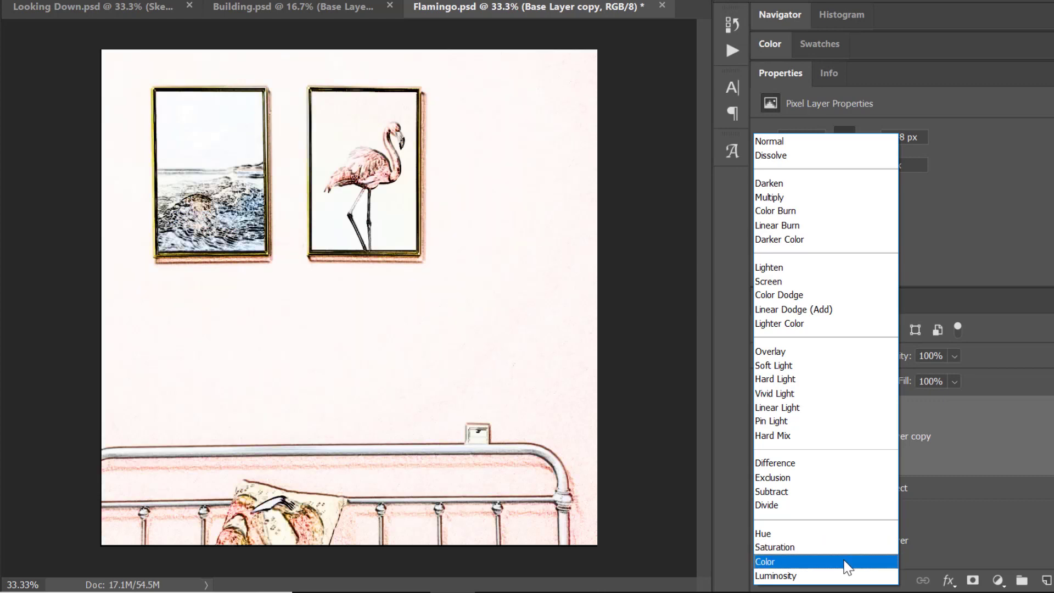
left_click(844, 560)
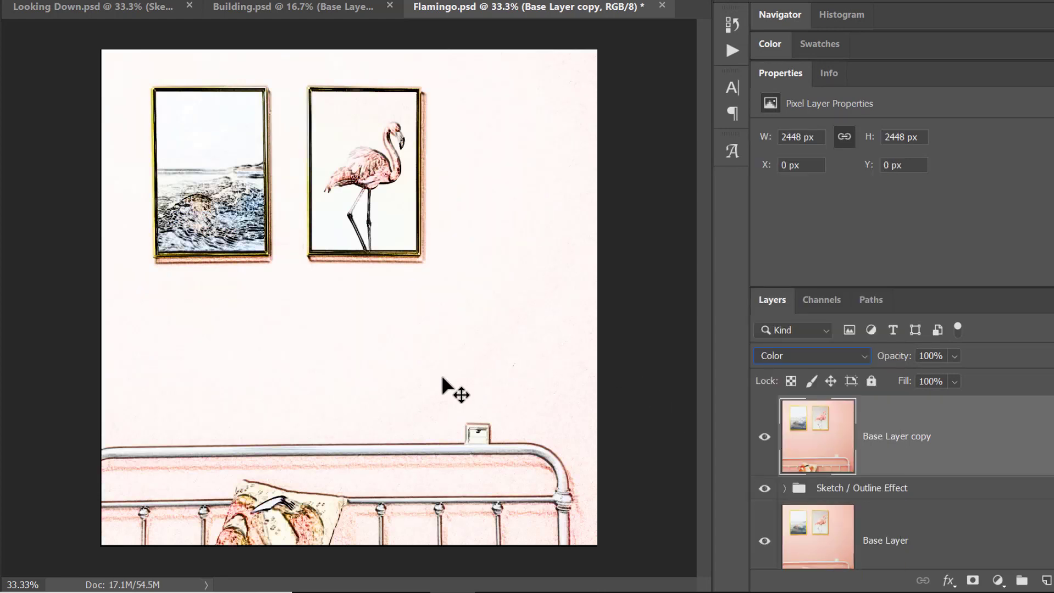